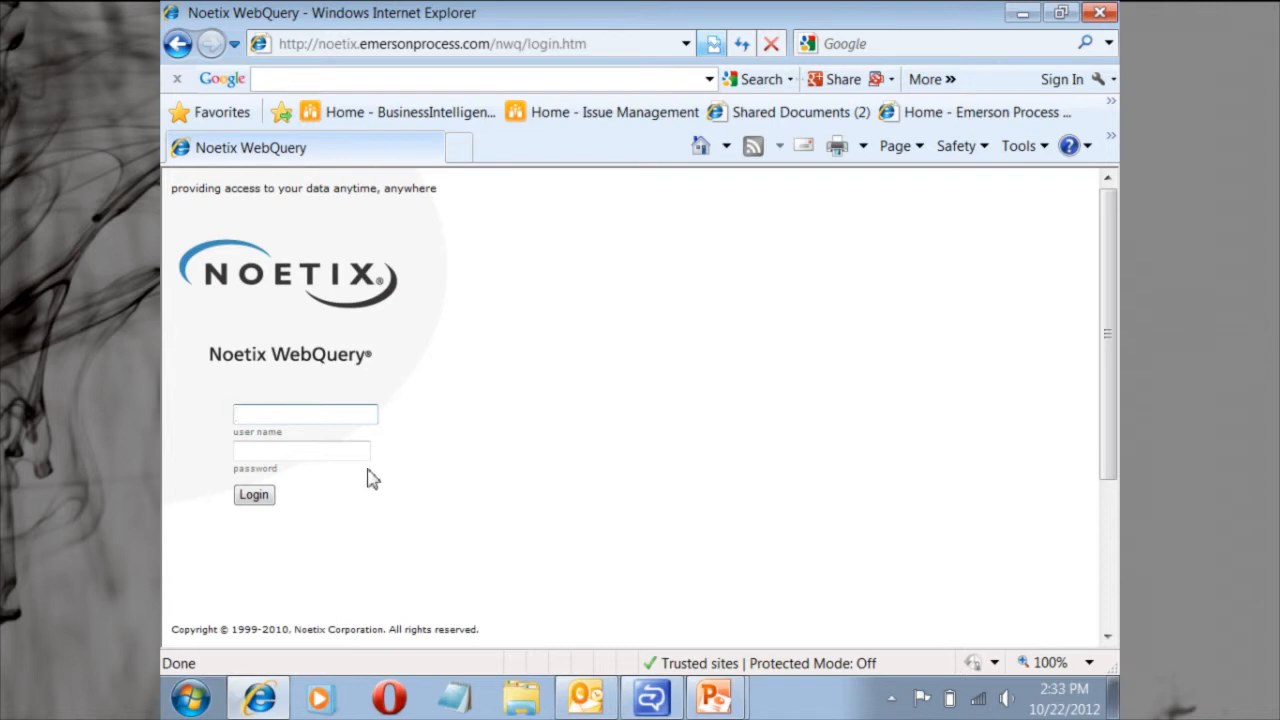
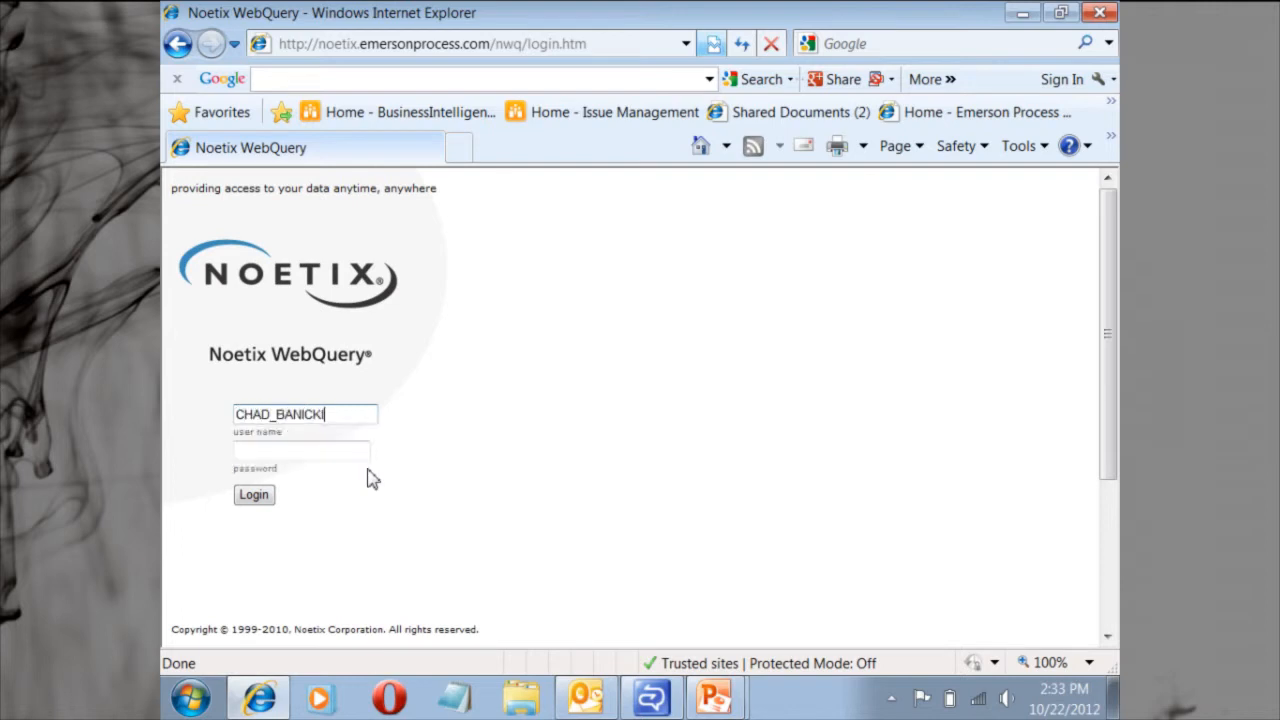
Log in with the account user name and password, choosing the EMR NOETIX Global responsibility.
click(327, 456)
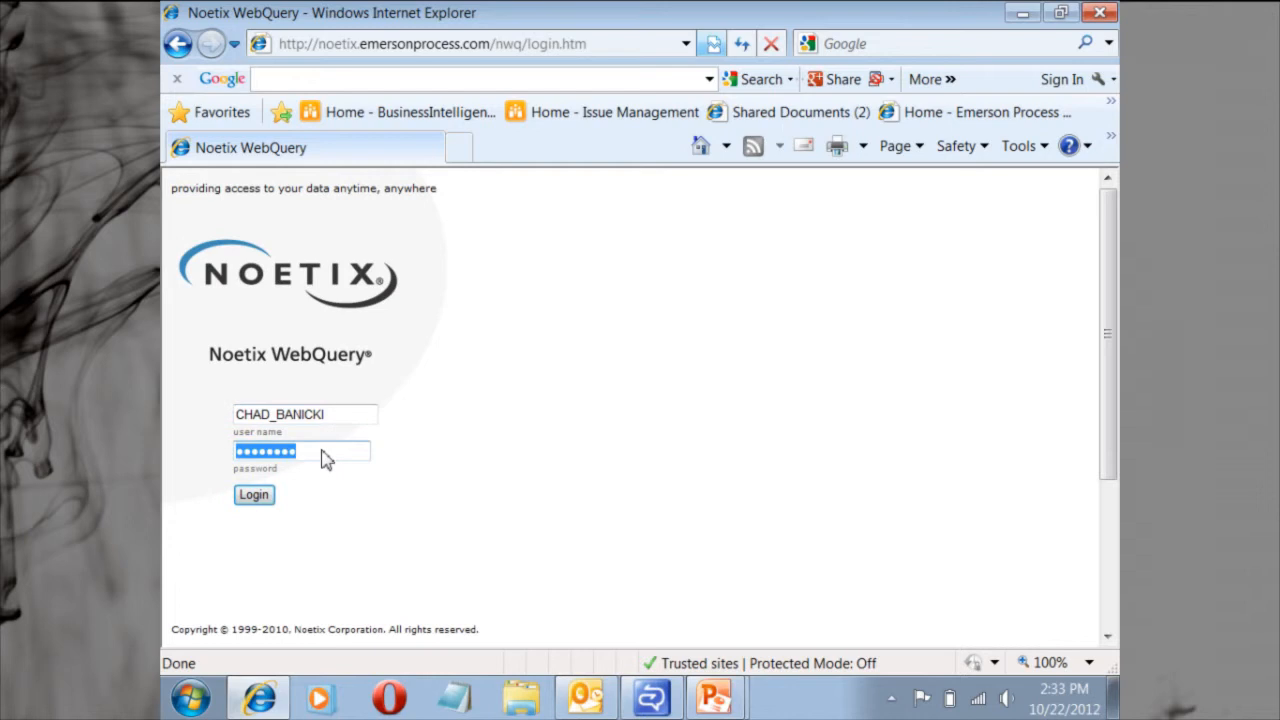
click(253, 497)
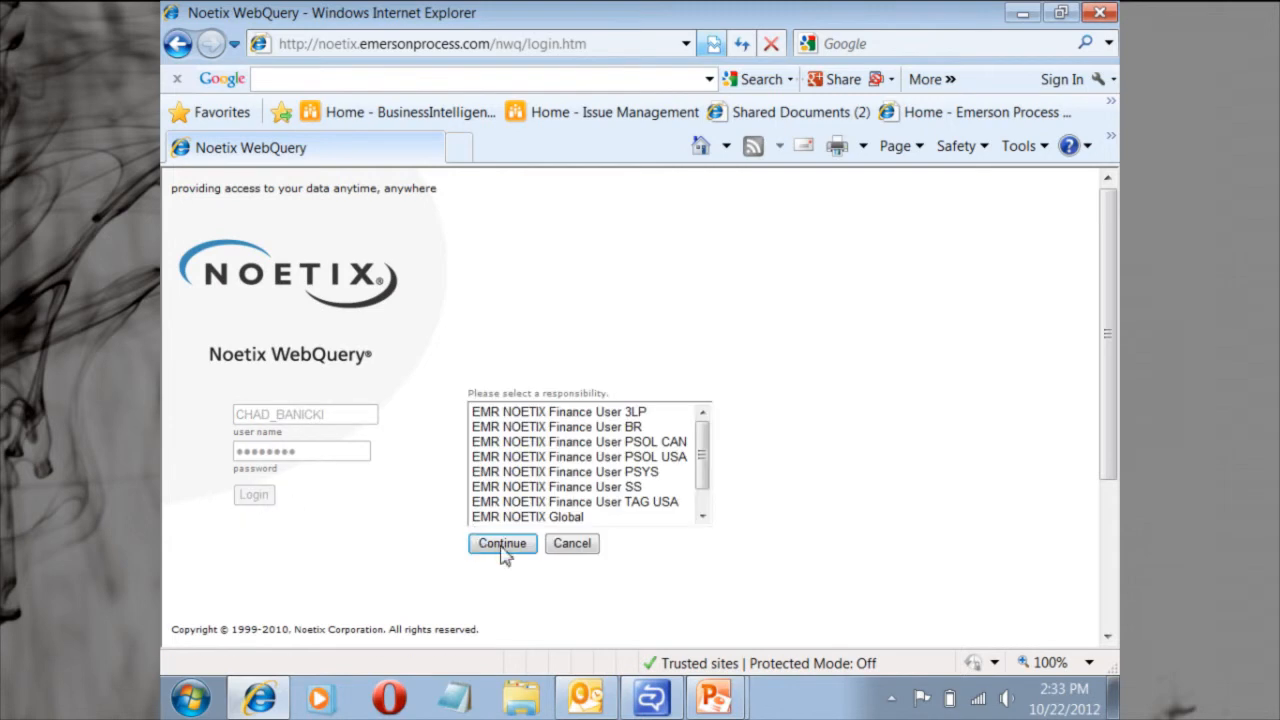
click(518, 520)
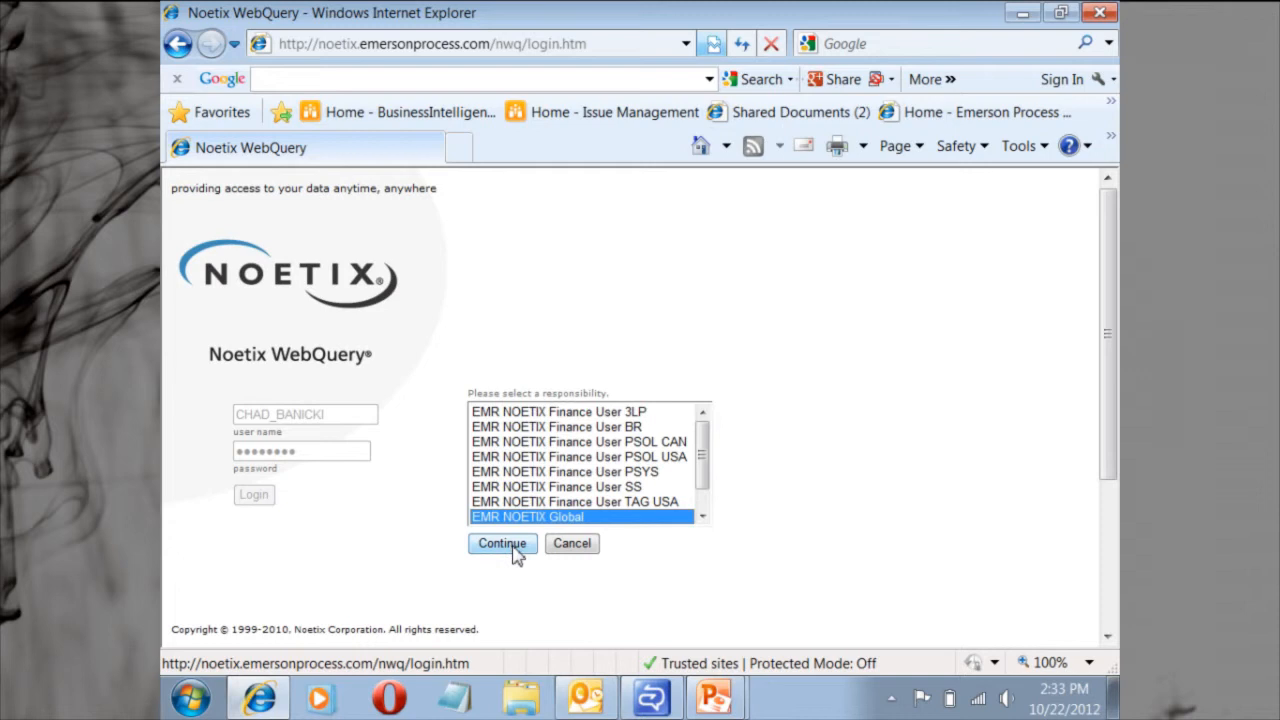
click(514, 549)
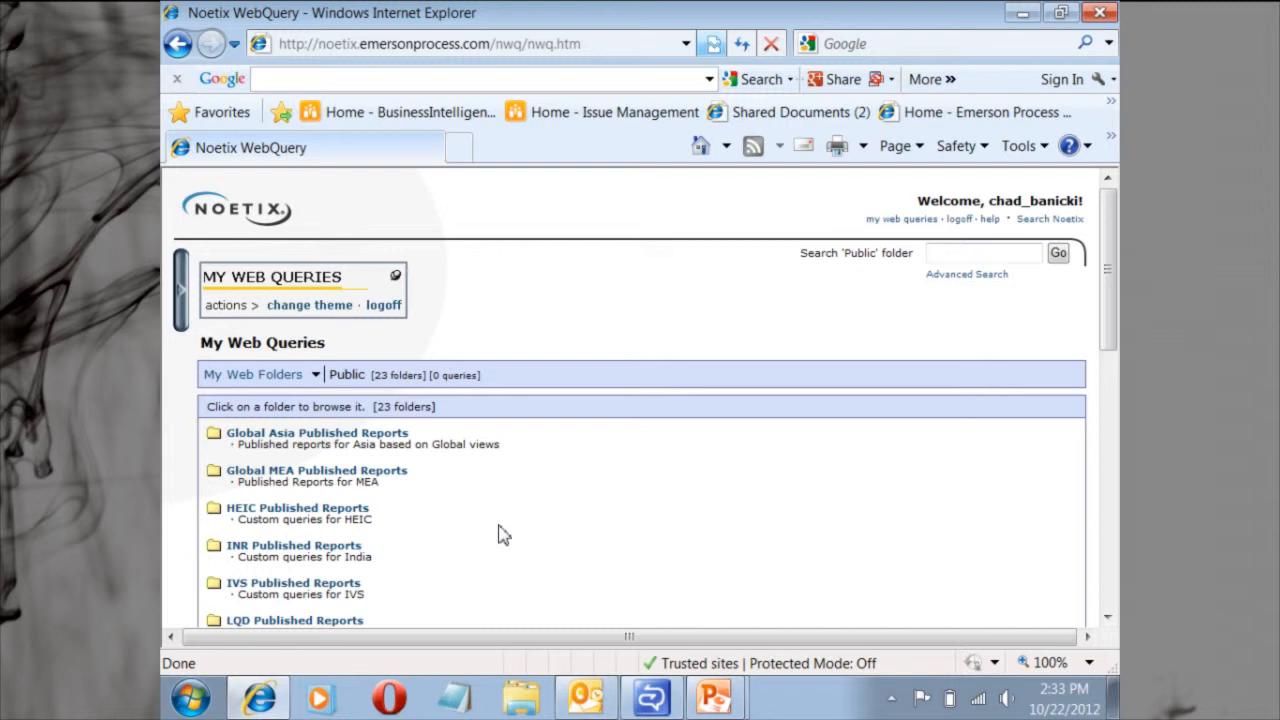
Open the Receivables Answers folder within NoetixViews for Oracle Financials under Noetix Global on Betsy-noetix_global.
scroll(534, 543, down, 1)
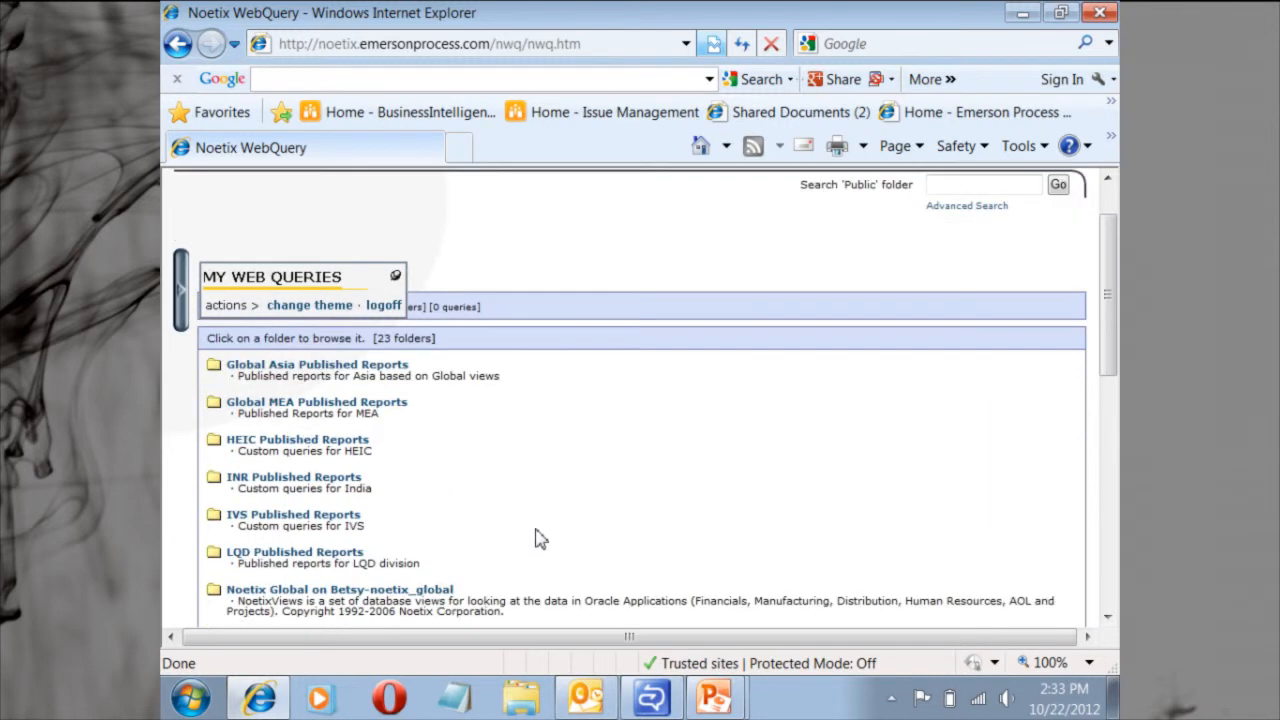
scroll(534, 543, down, 2)
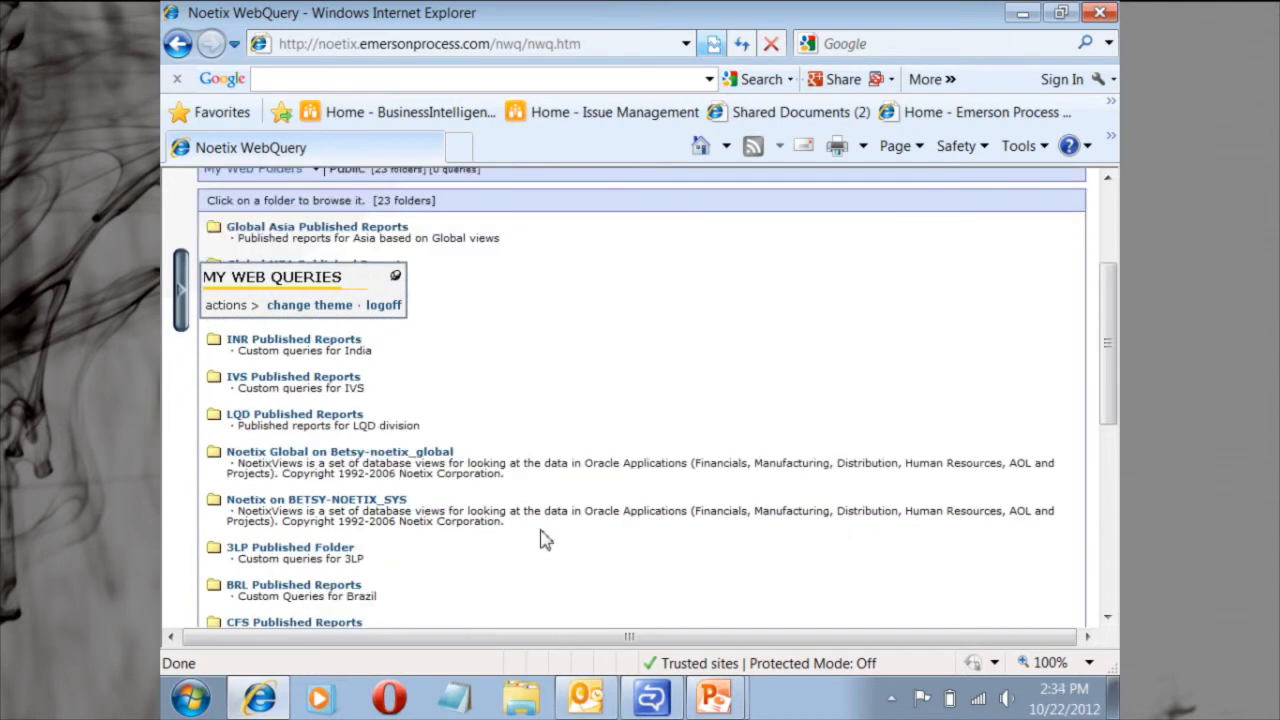
click(343, 455)
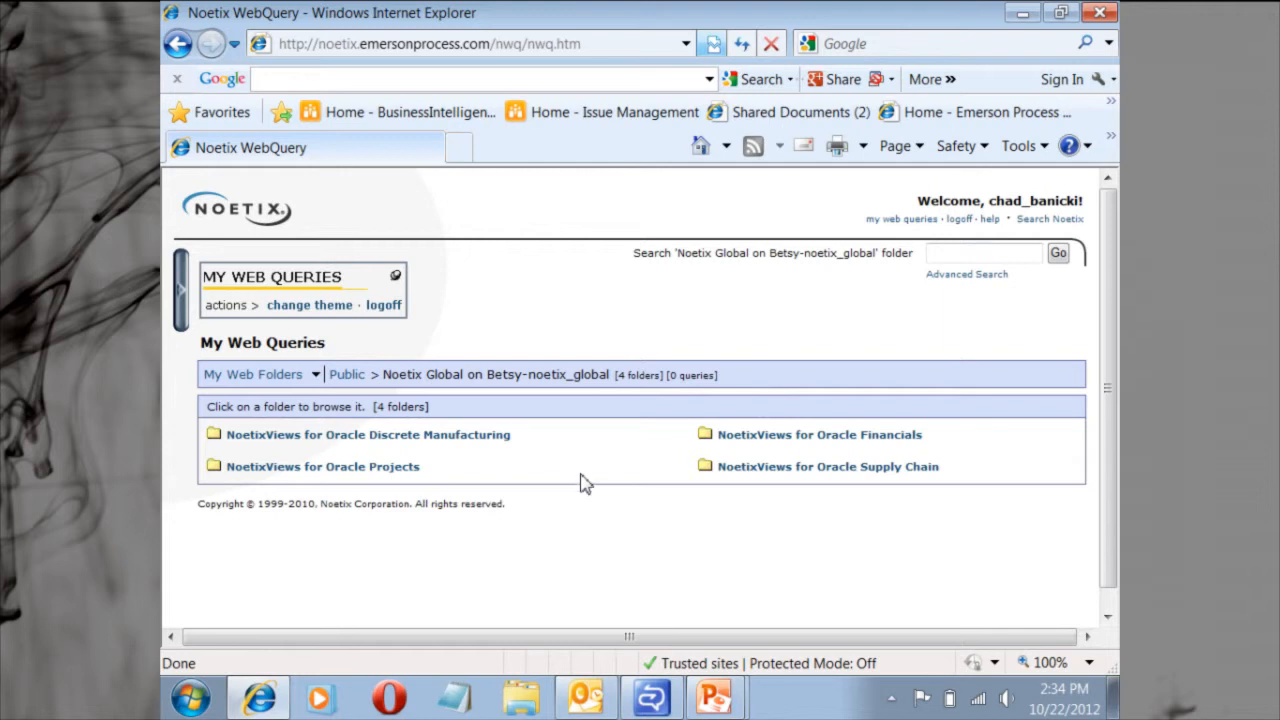
click(787, 441)
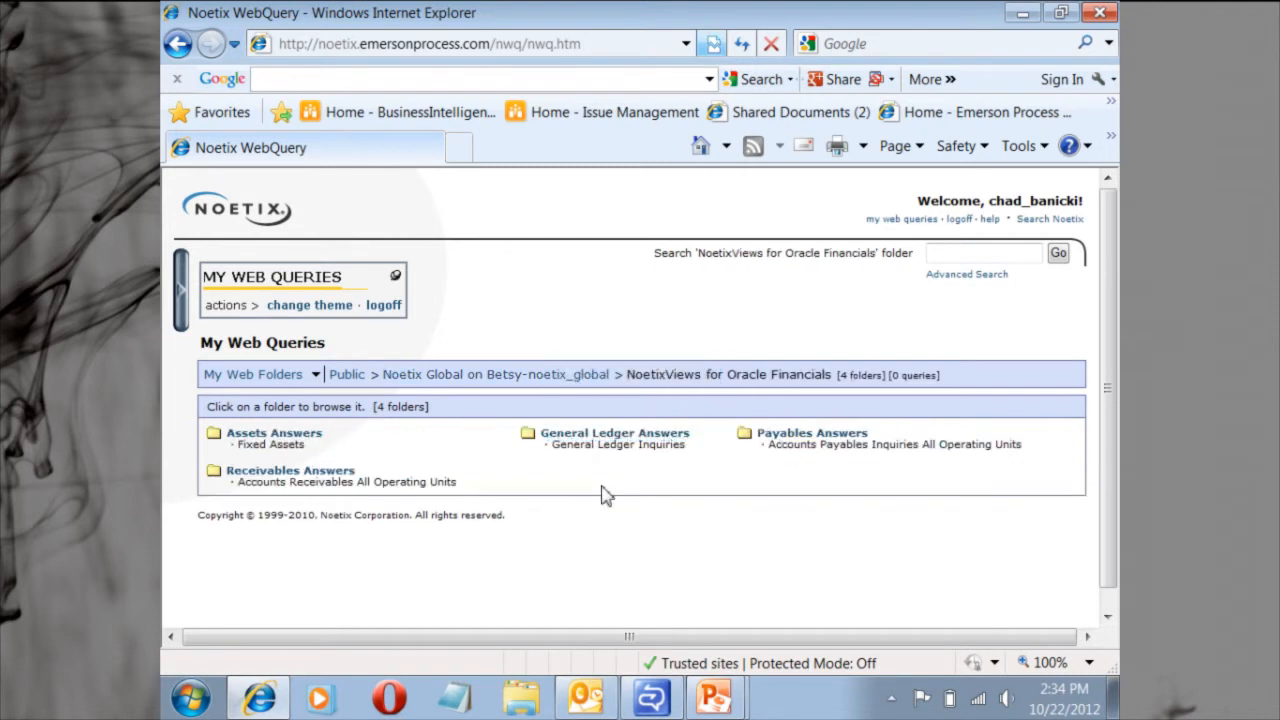
click(312, 478)
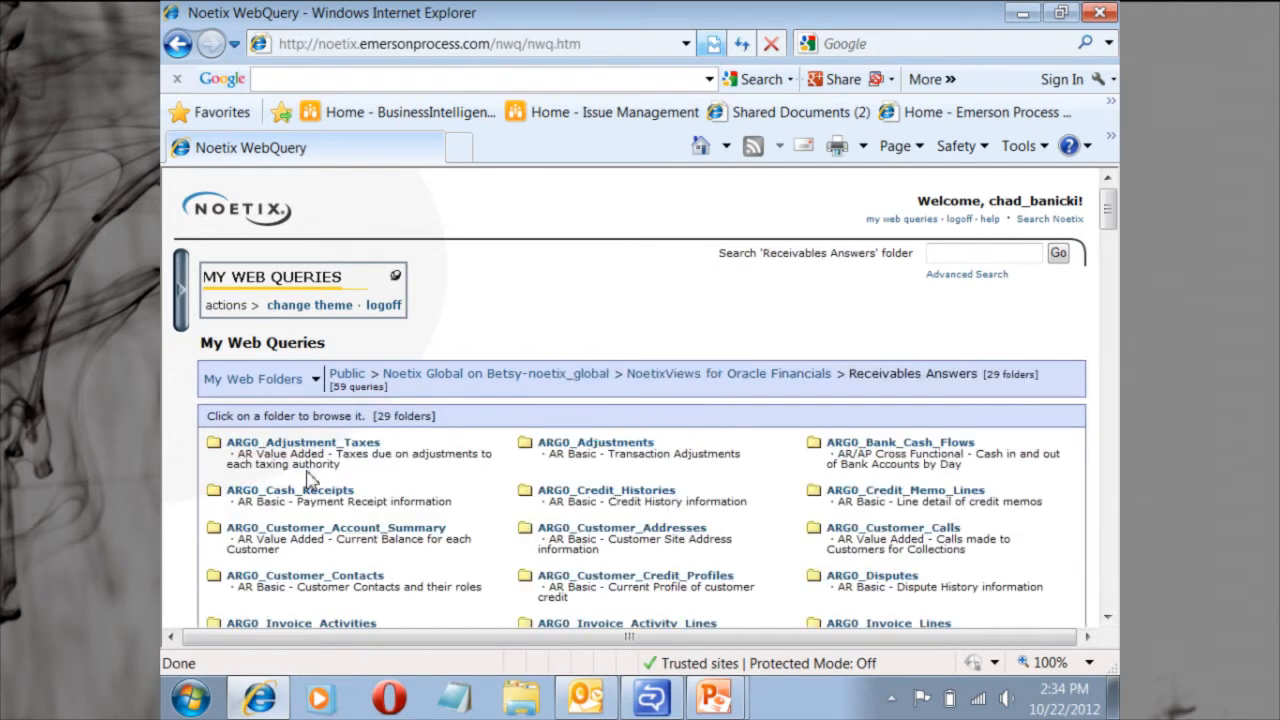
Open the RAAG0_Customers query folder within Receivables Answers.
scroll(312, 478, down, 3)
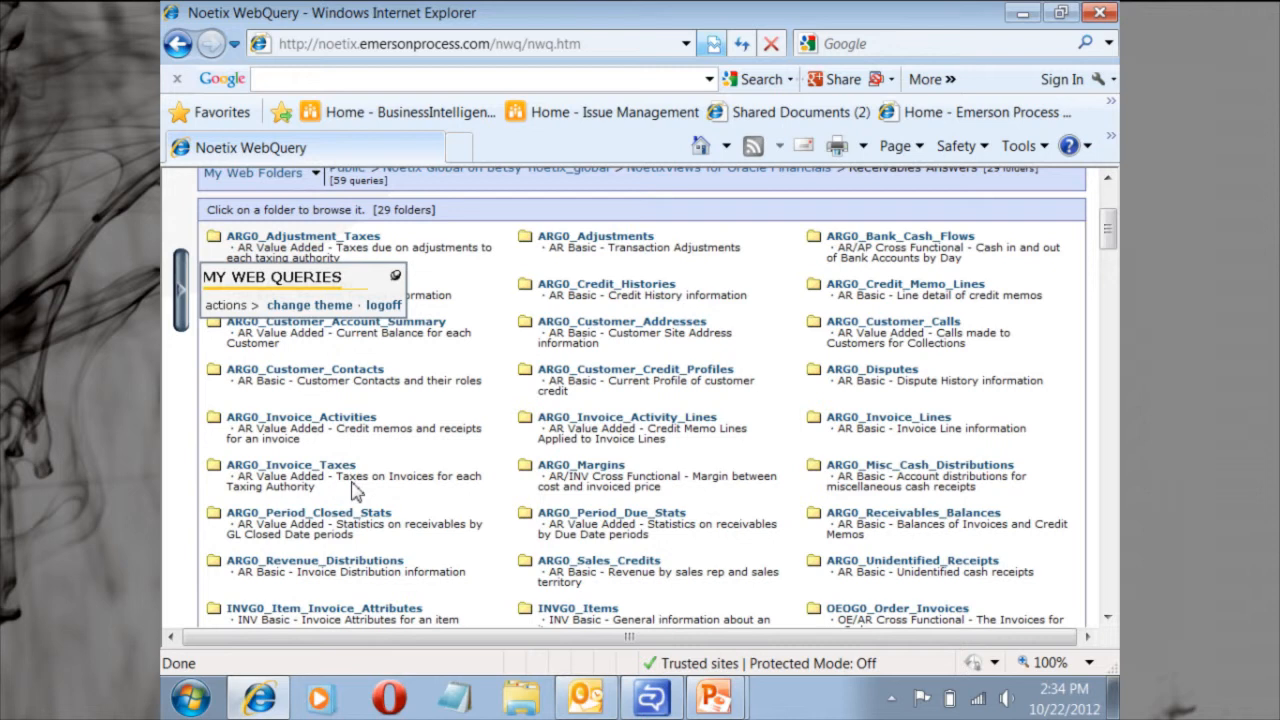
scroll(358, 489, down, 1)
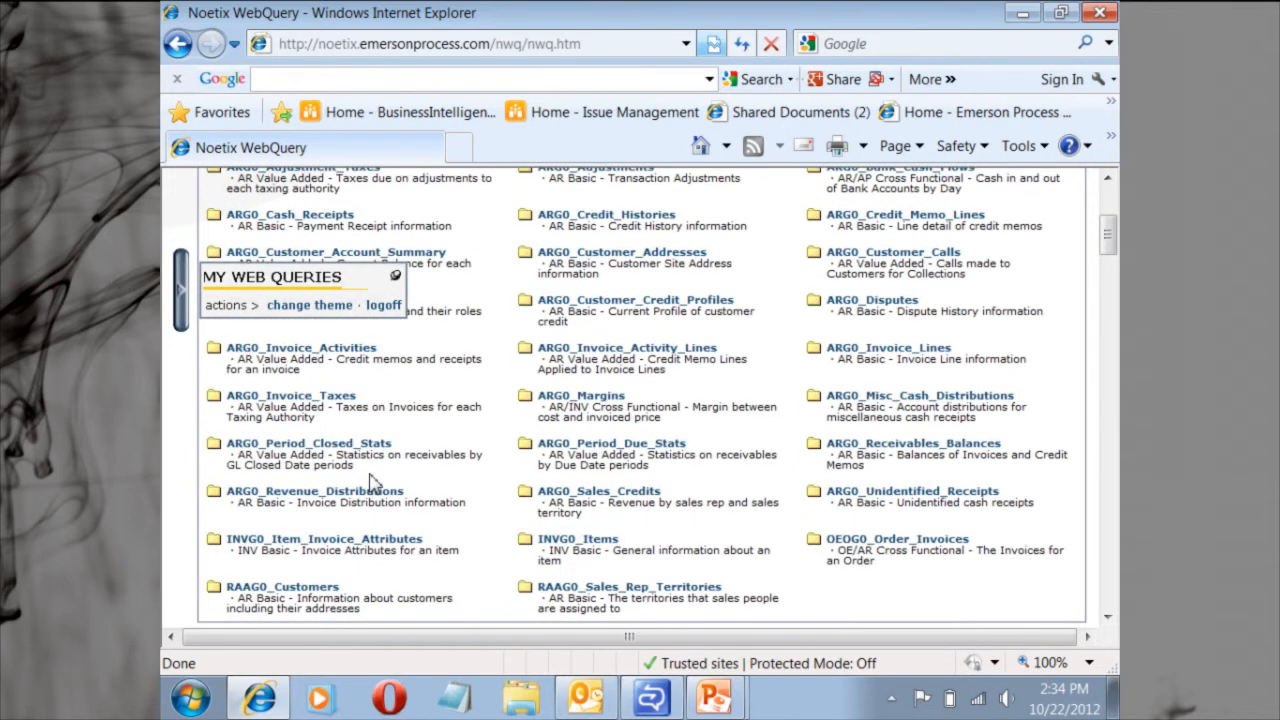
click(300, 590)
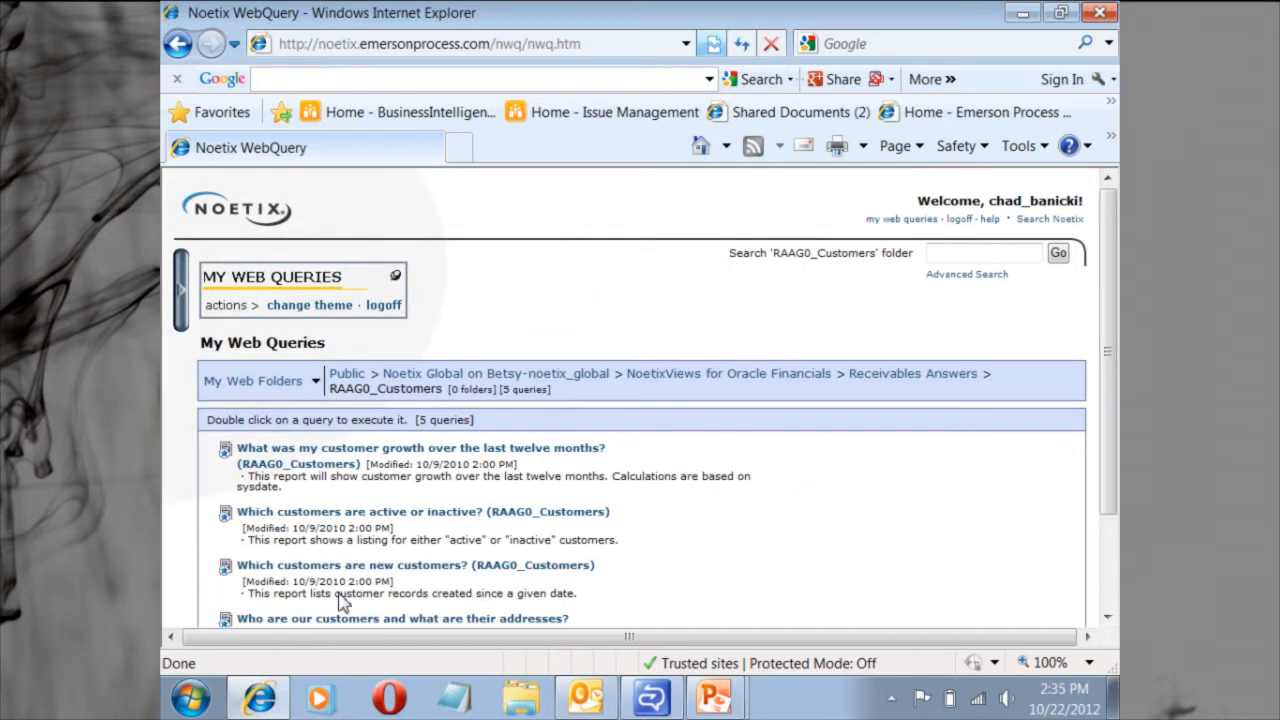
Create a new custom query from "Who are our customers and what are their addresses? (RAAG0_Customers)".
scroll(340, 600, down, 1)
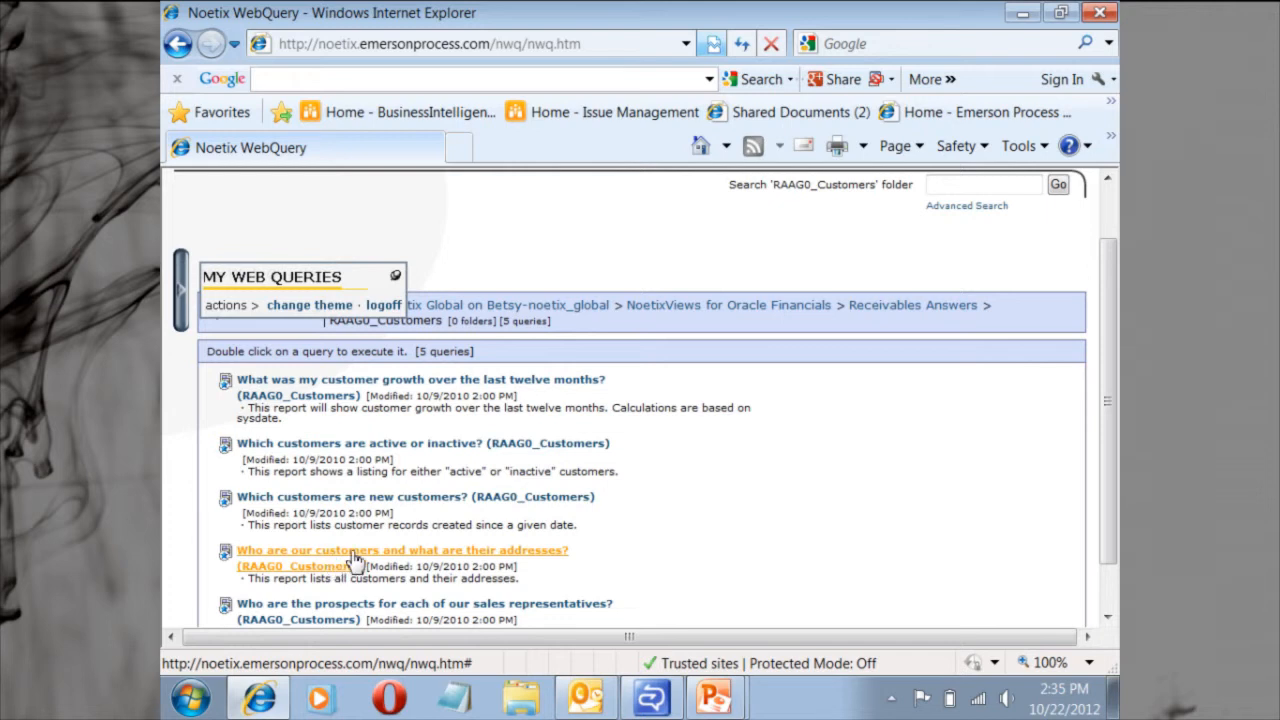
click(355, 560)
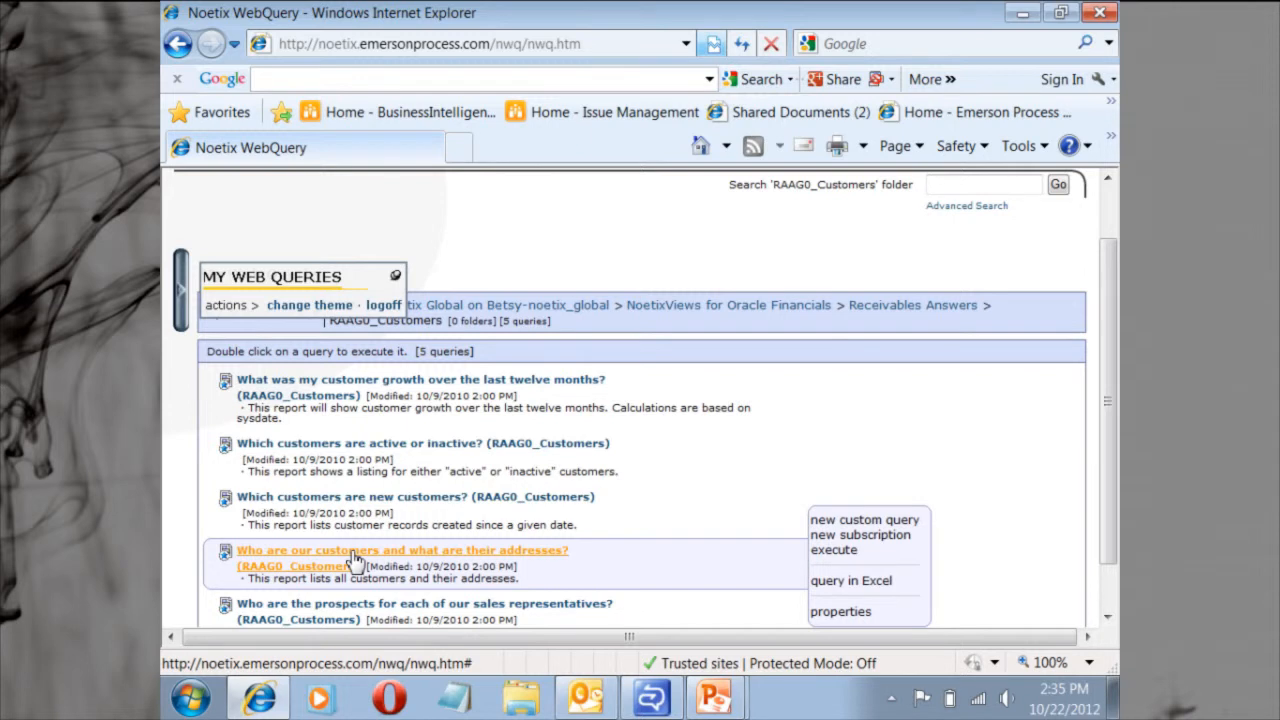
click(842, 534)
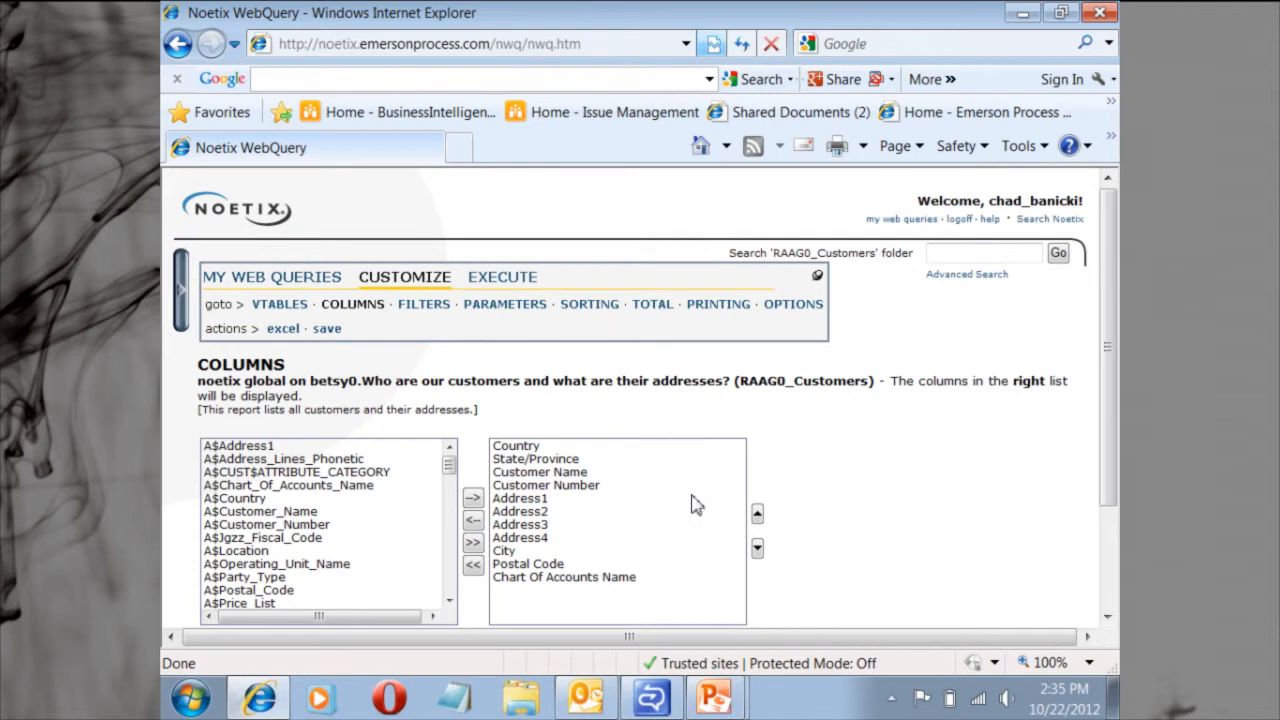
Load the VTables related to RAAG0_Customers for the custom query.
scroll(693, 505, down, 1)
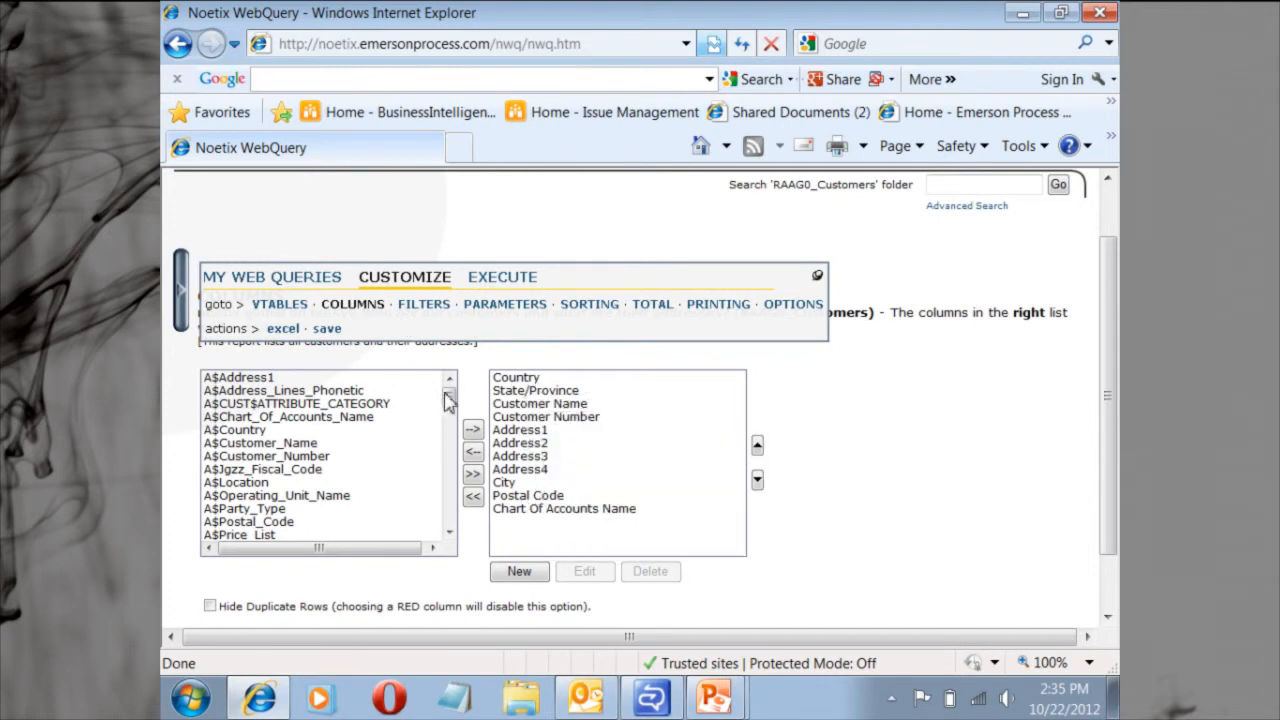
drag(449, 403, 446, 467)
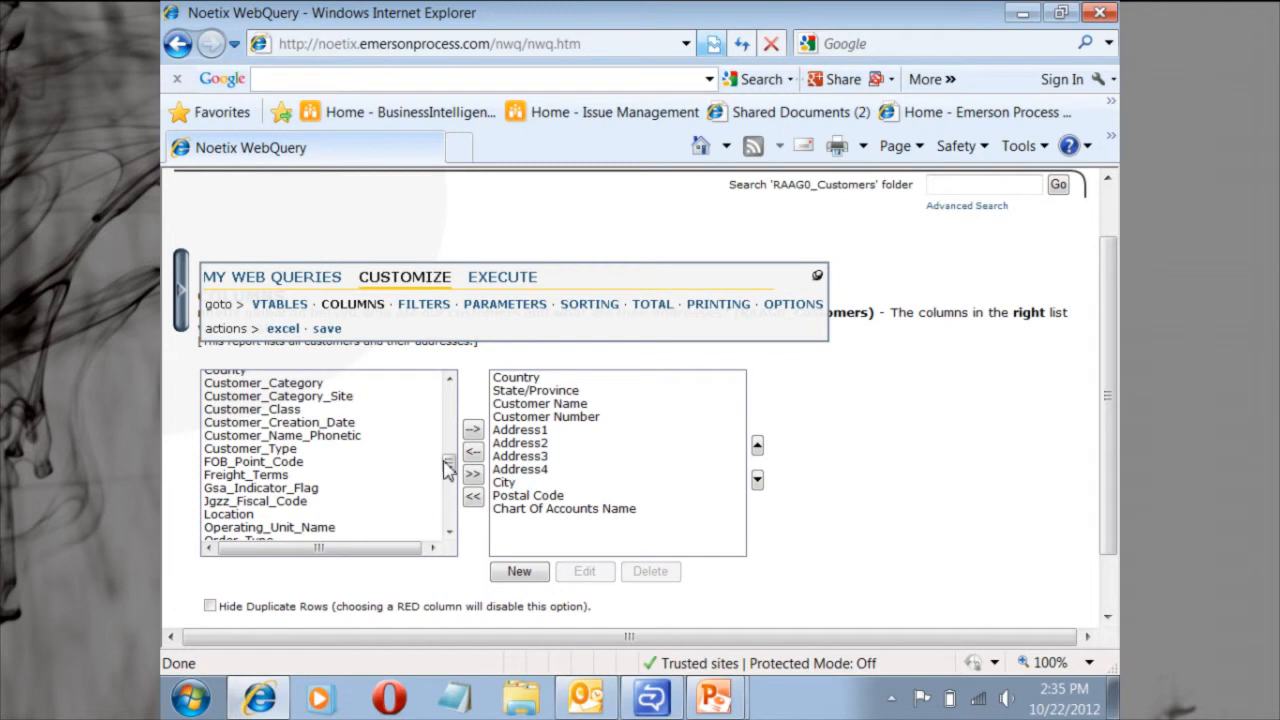
mouse_move(445, 462)
mouse_down()
mouse_move(449, 523)
mouse_move(450, 473)
mouse_up()
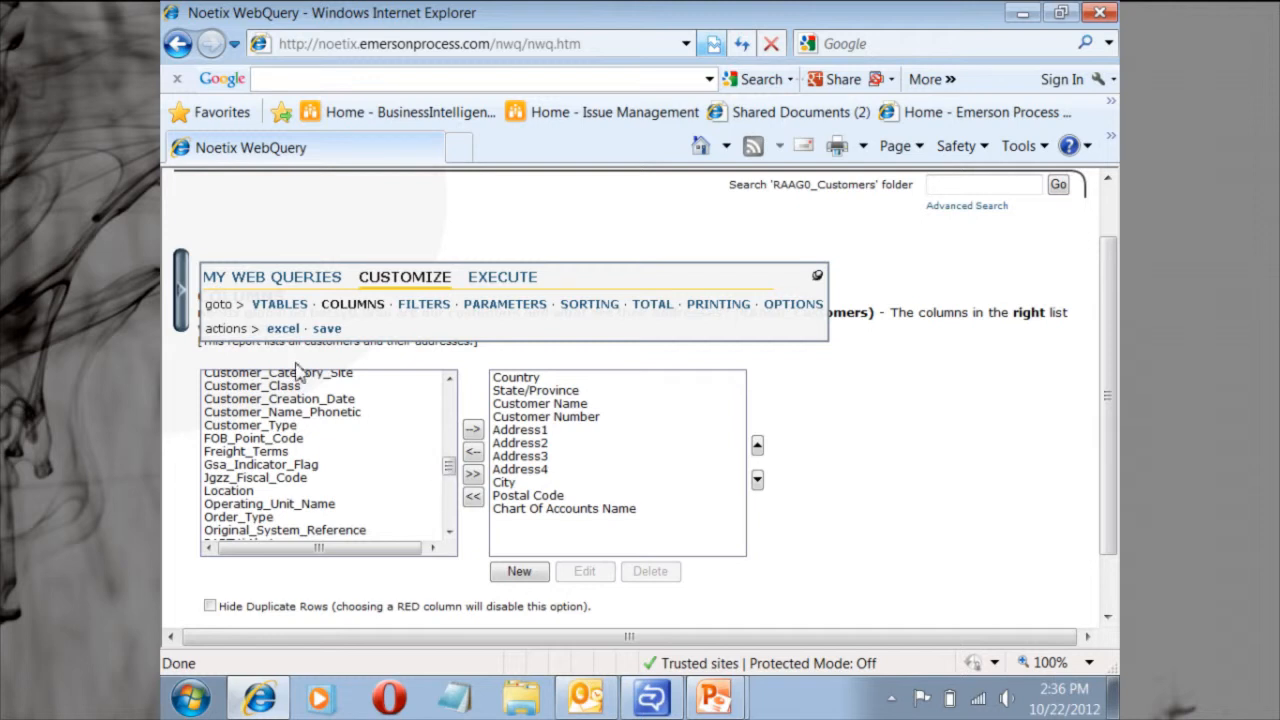
click(283, 306)
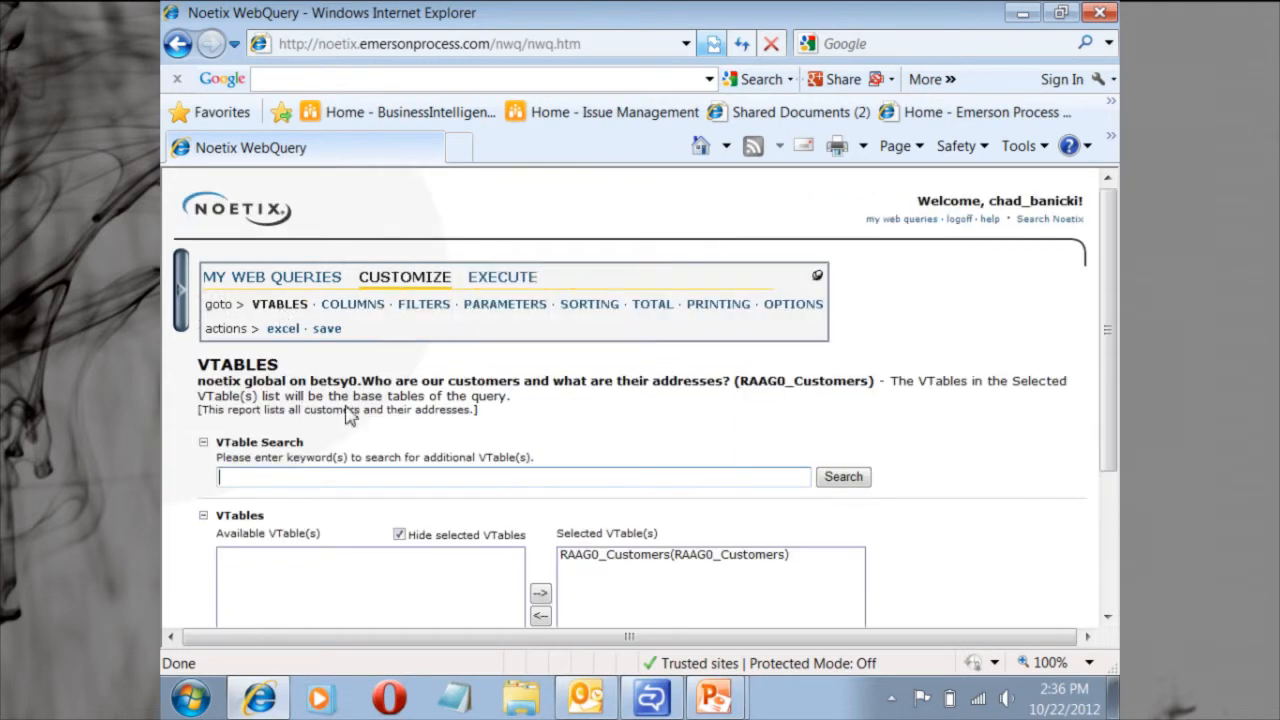
scroll(476, 497, down, 1)
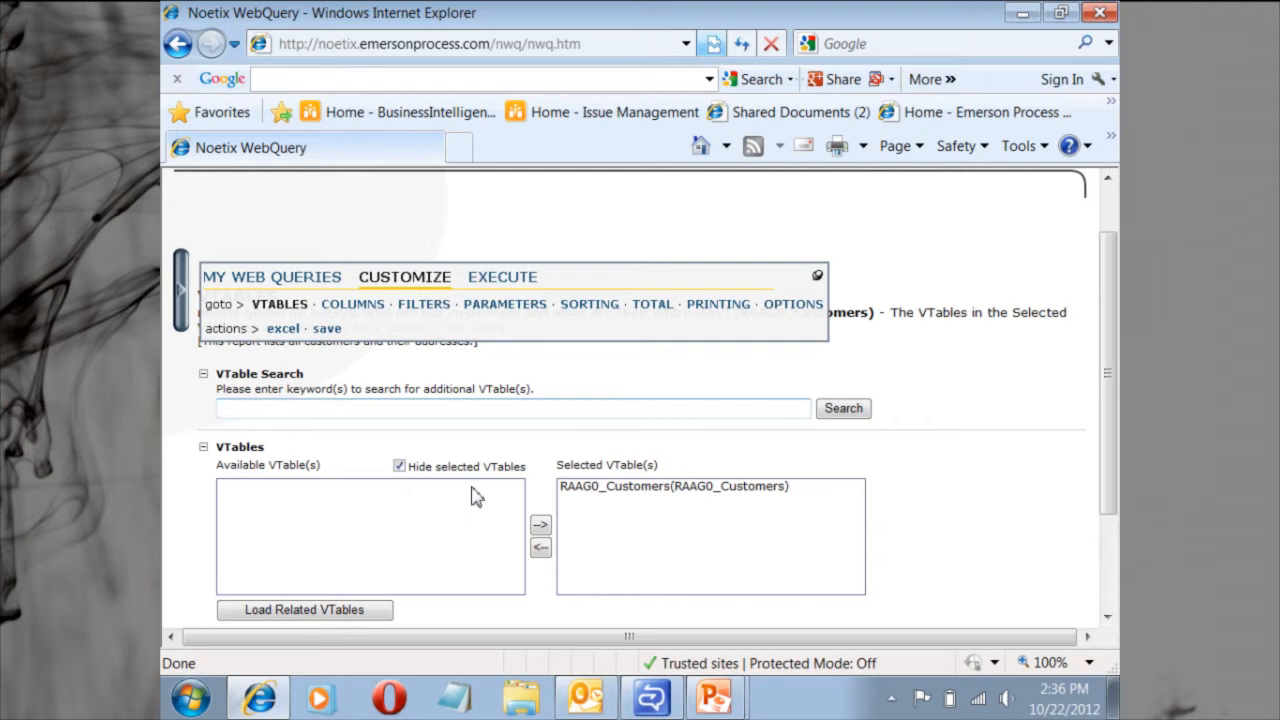
click(652, 490)
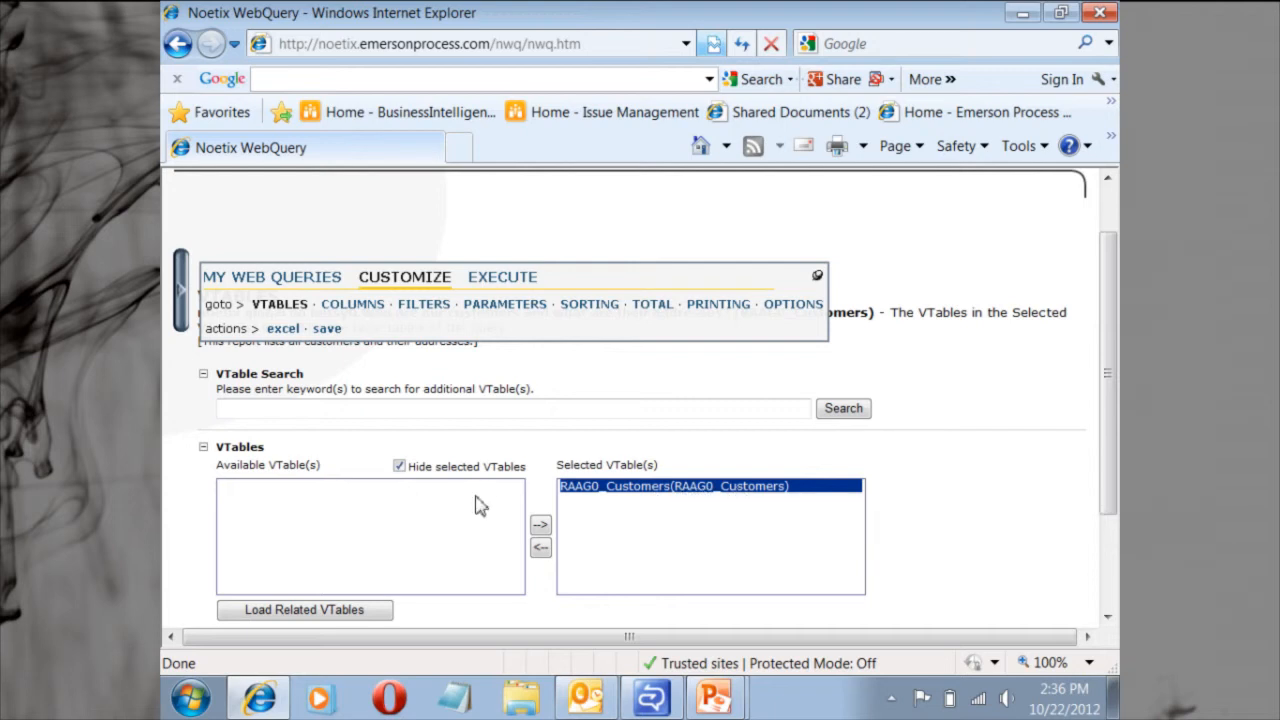
click(337, 619)
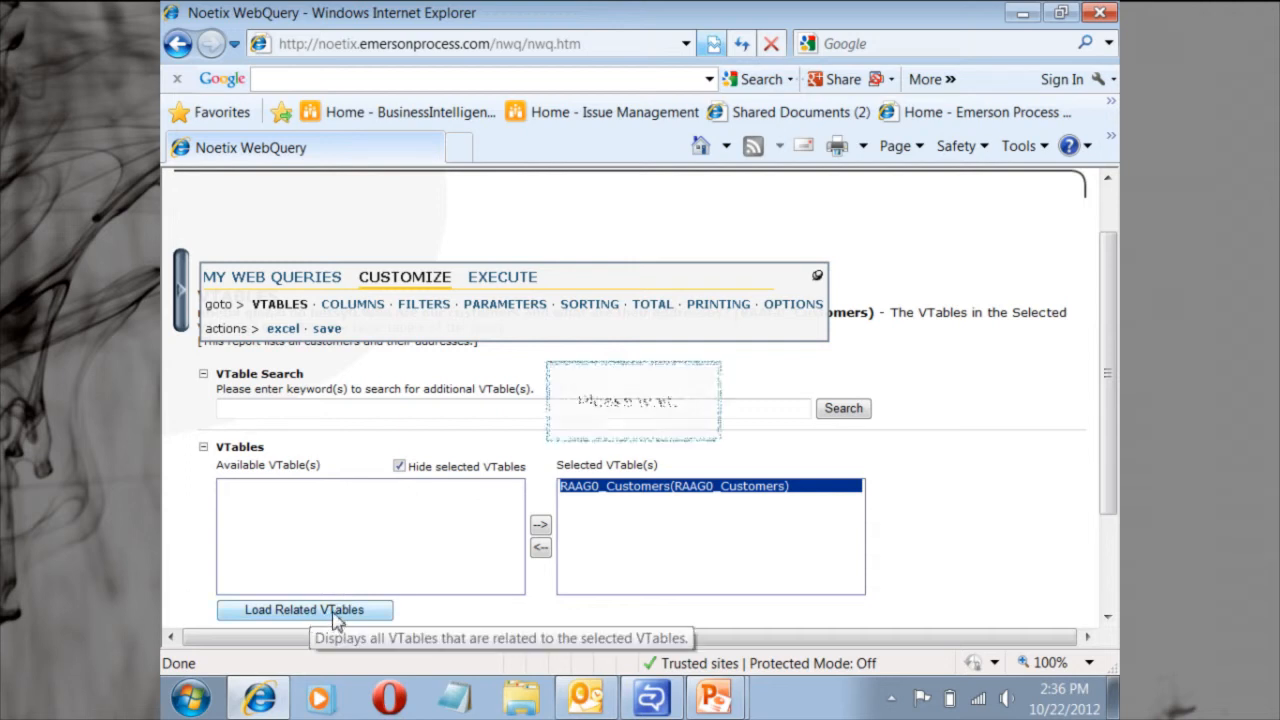
Add ARG0_Contact_Addresses from the available VTables to the query's selected VTables.
drag(516, 508, 518, 524)
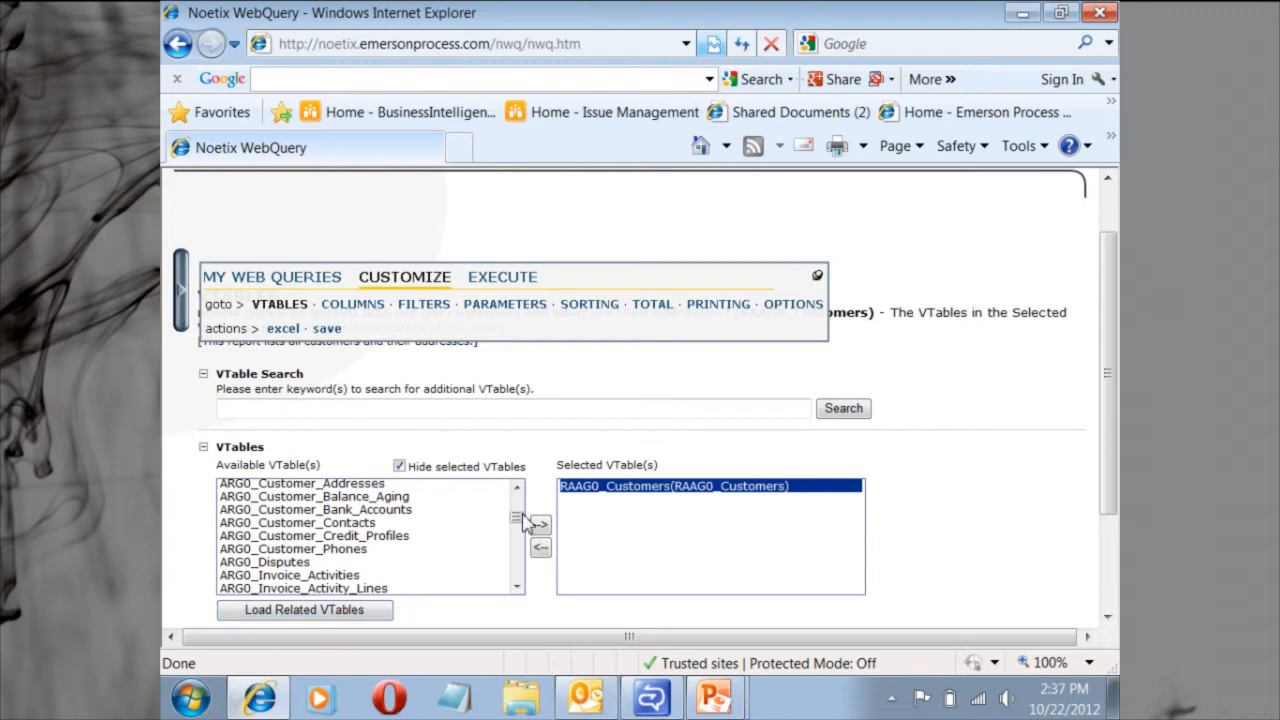
drag(516, 517, 518, 509)
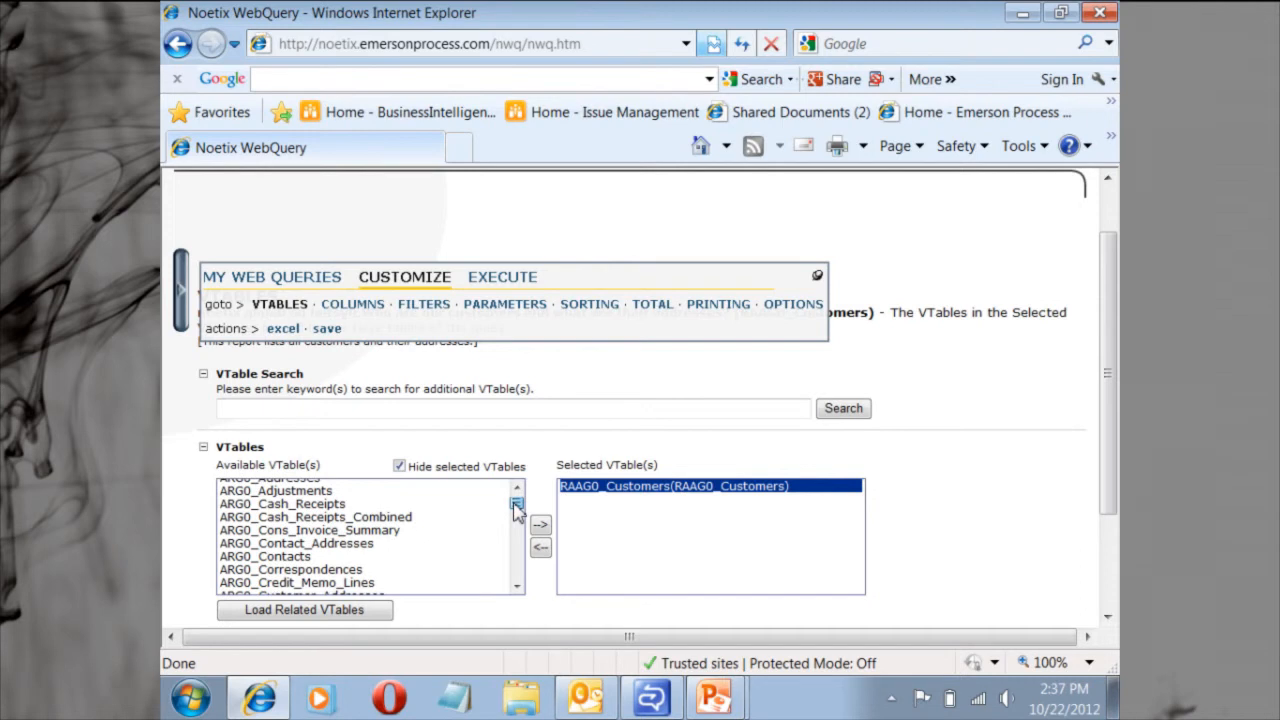
click(283, 546)
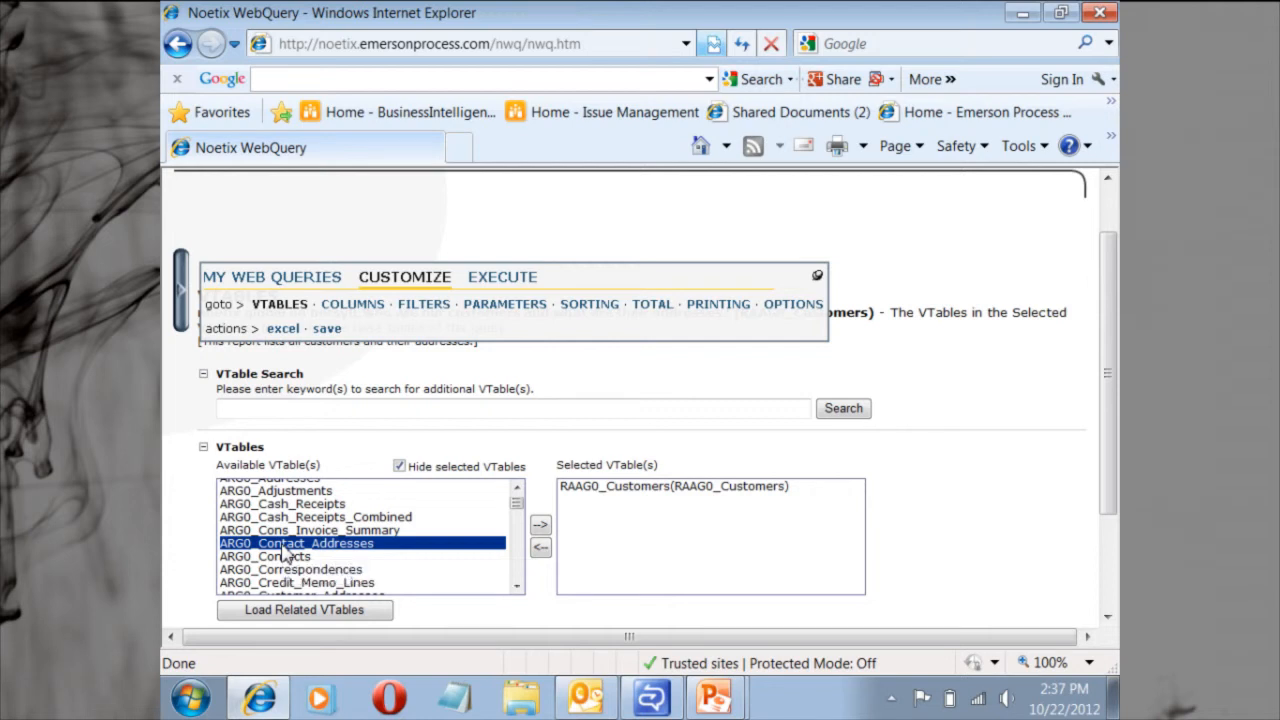
click(540, 530)
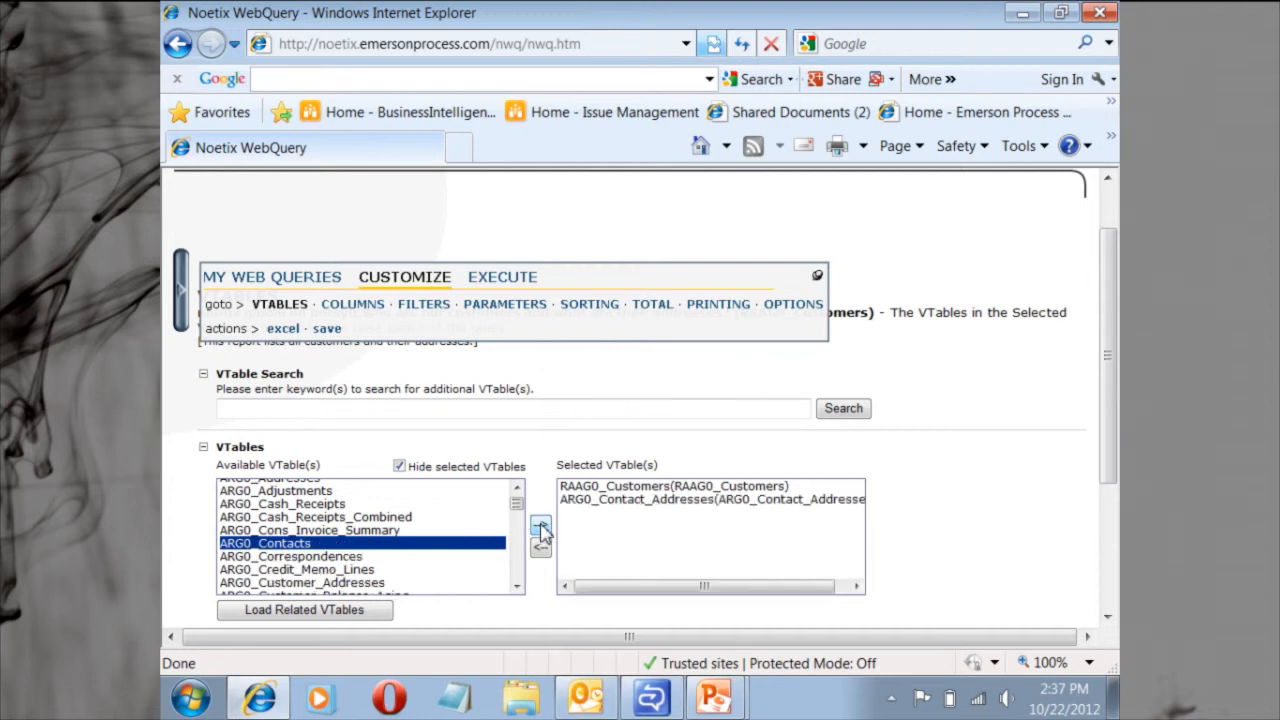
Change the join between RAAG0_Customers and ARG0_Contact_Addresses to Left Outer, including all RAAG0_Customers records.
drag(1108, 371, 1118, 492)
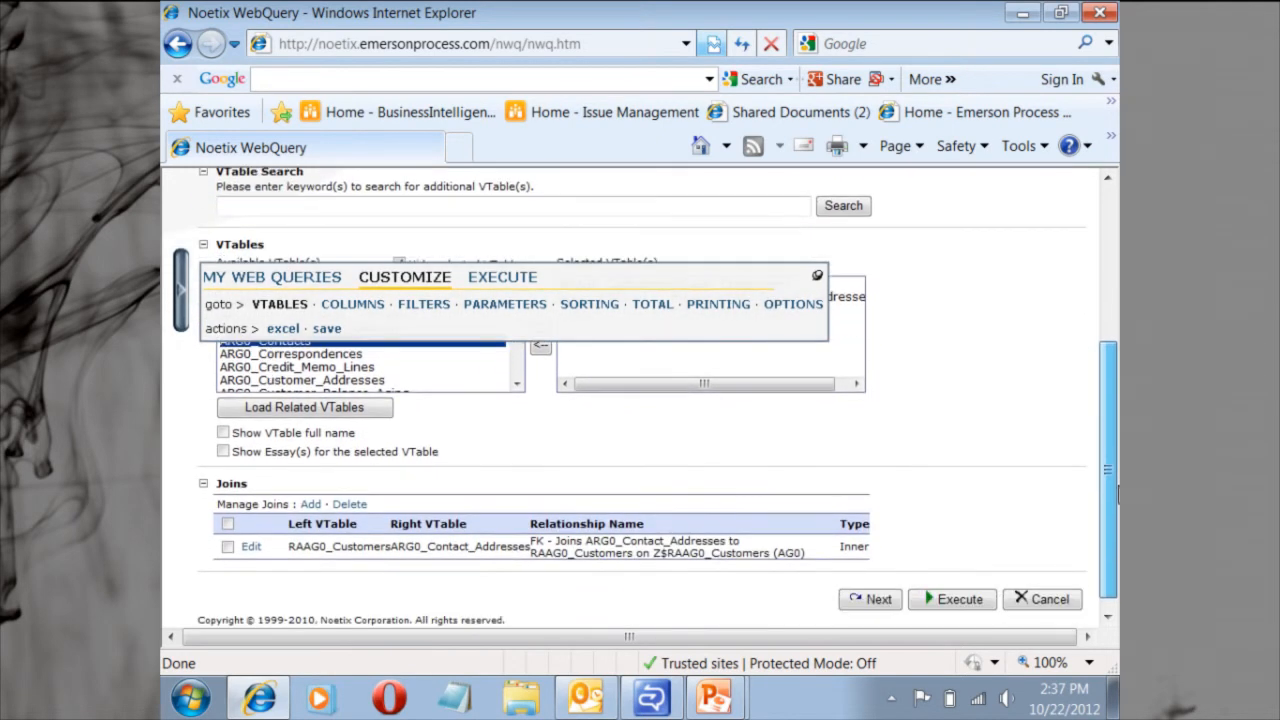
click(252, 550)
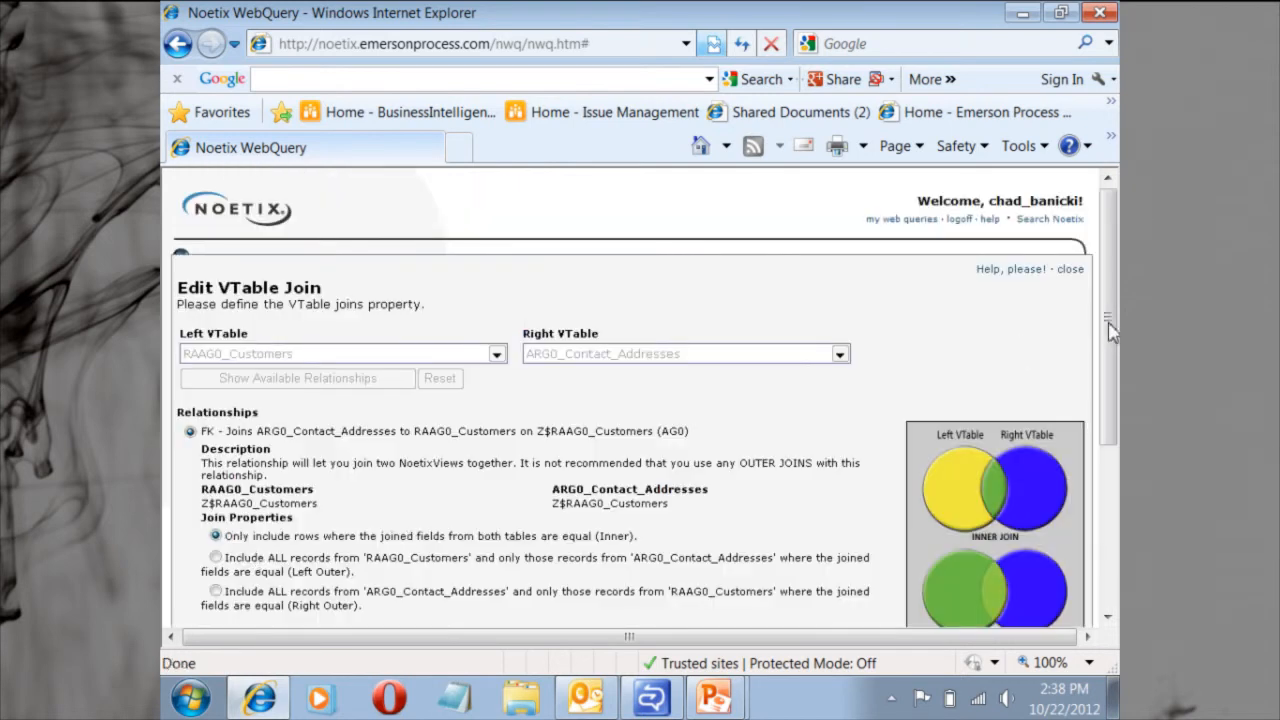
drag(1110, 334, 1112, 403)
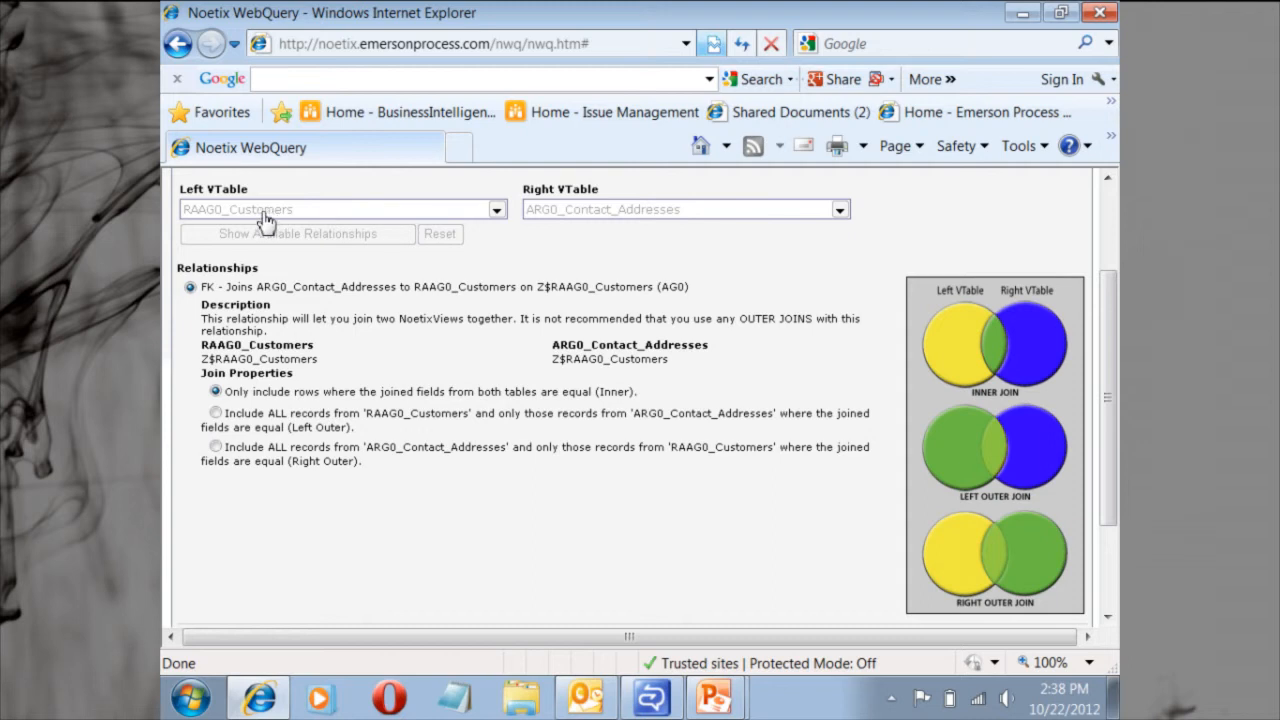
click(216, 414)
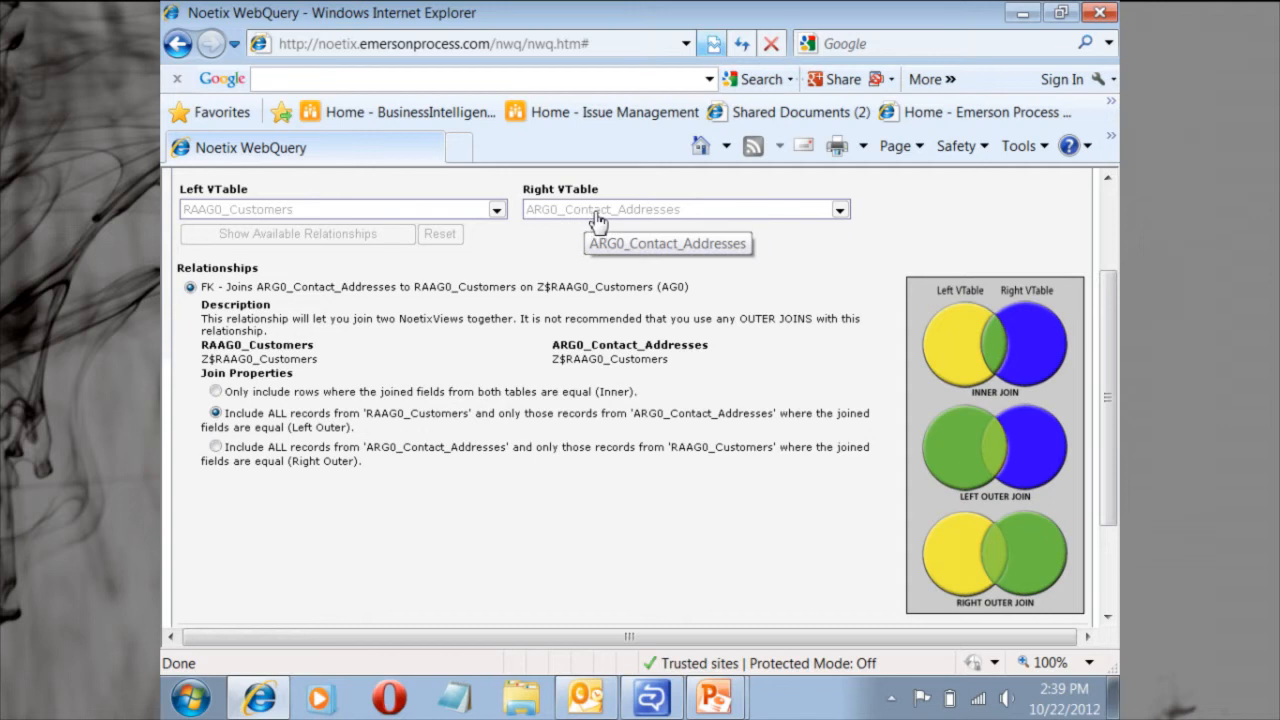
drag(1113, 352, 1113, 382)
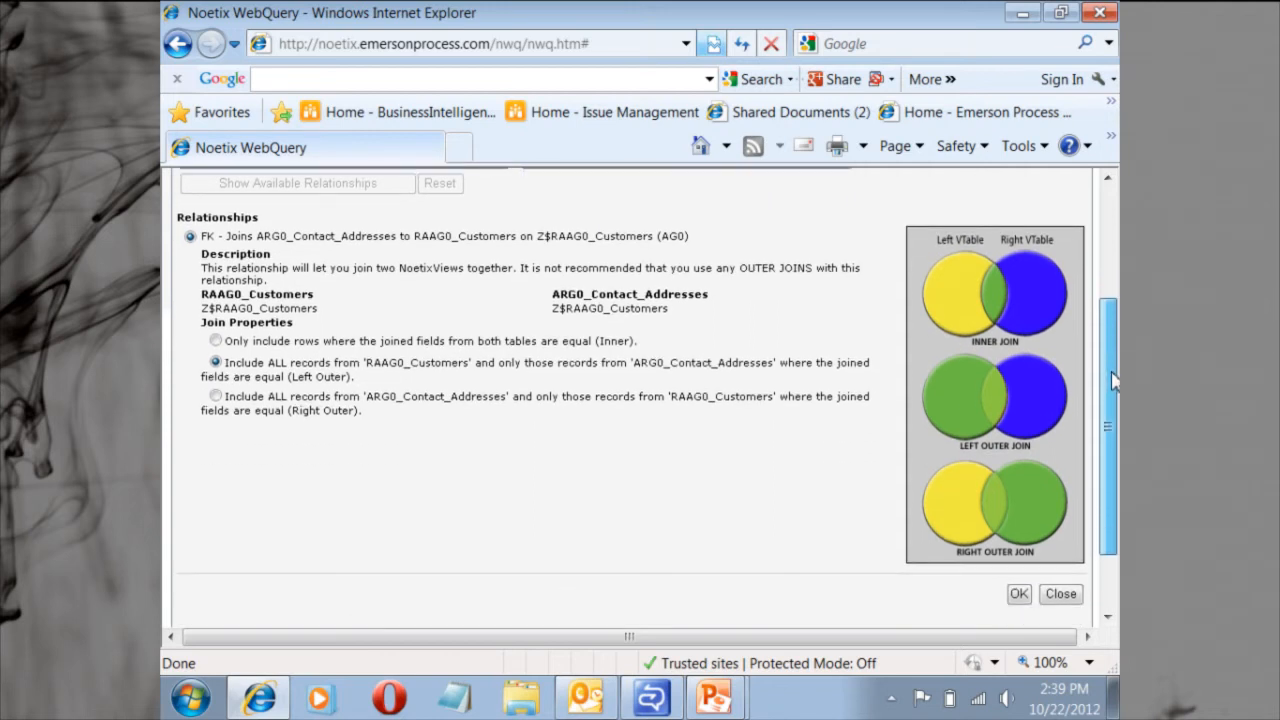
click(1019, 595)
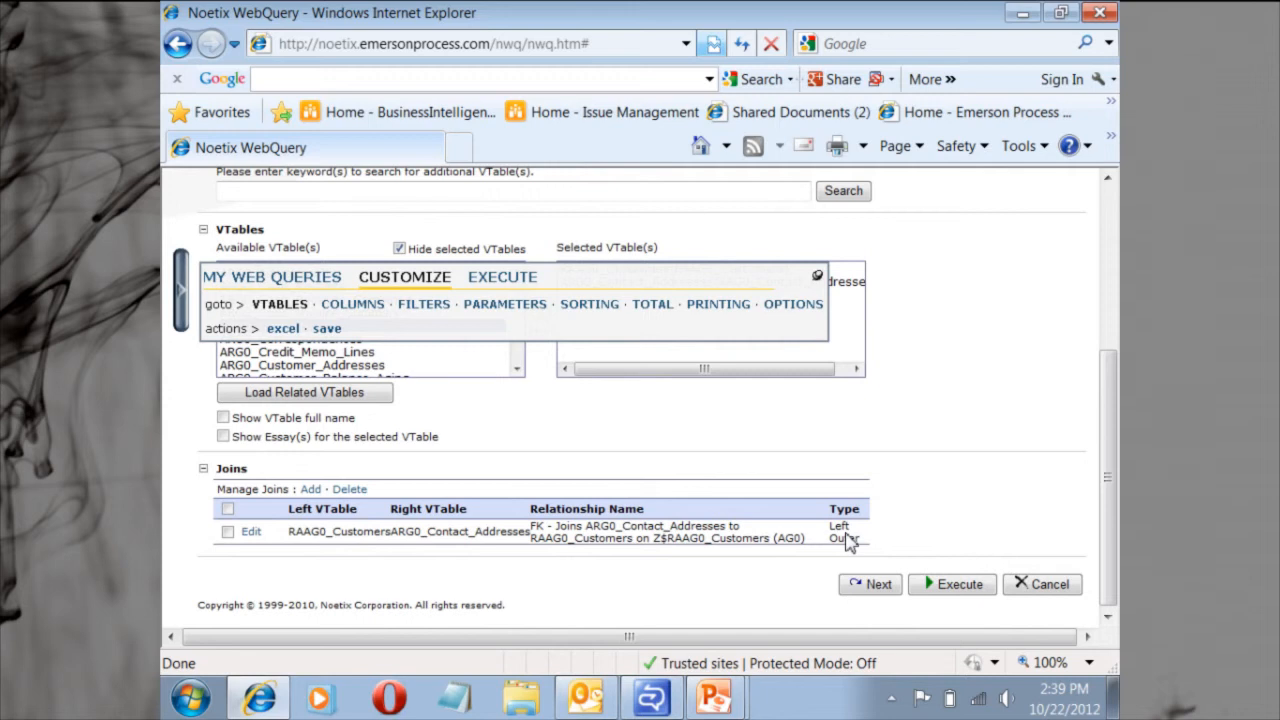
Open the query's column settings and enable hiding of duplicate rows.
click(353, 305)
scroll(456, 474, down, 3)
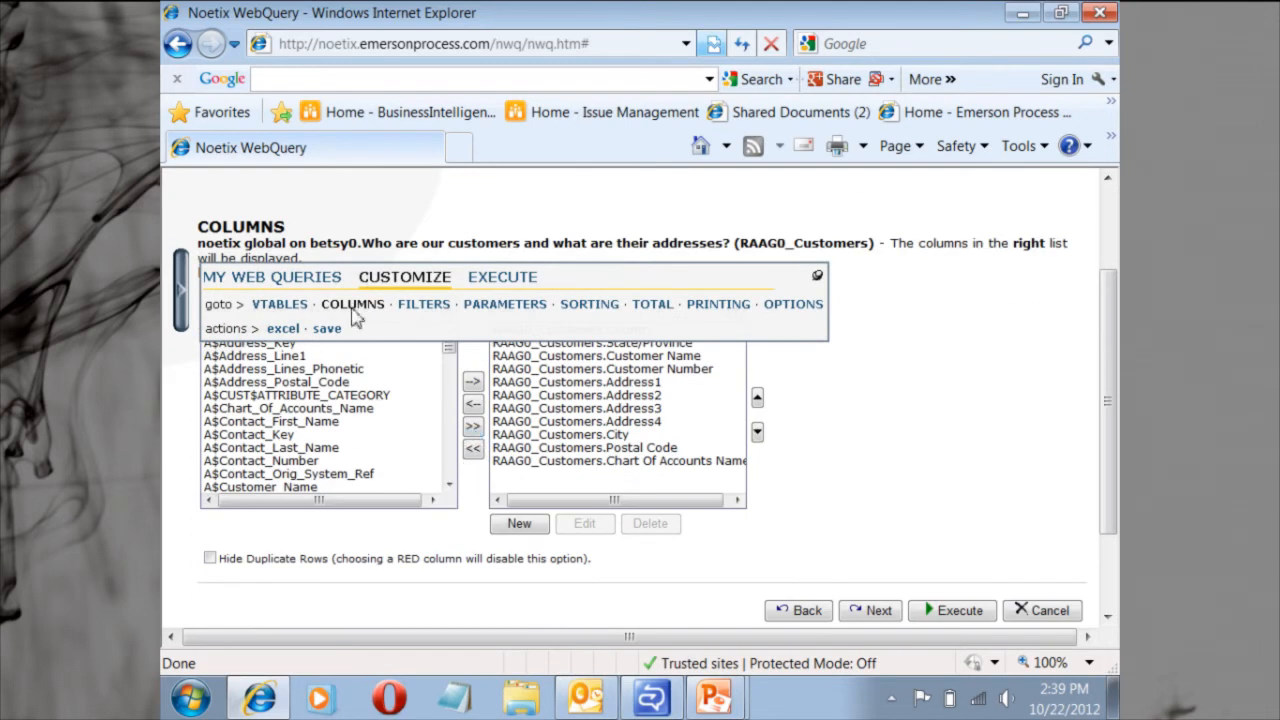
click(211, 559)
scroll(742, 540, up, 1)
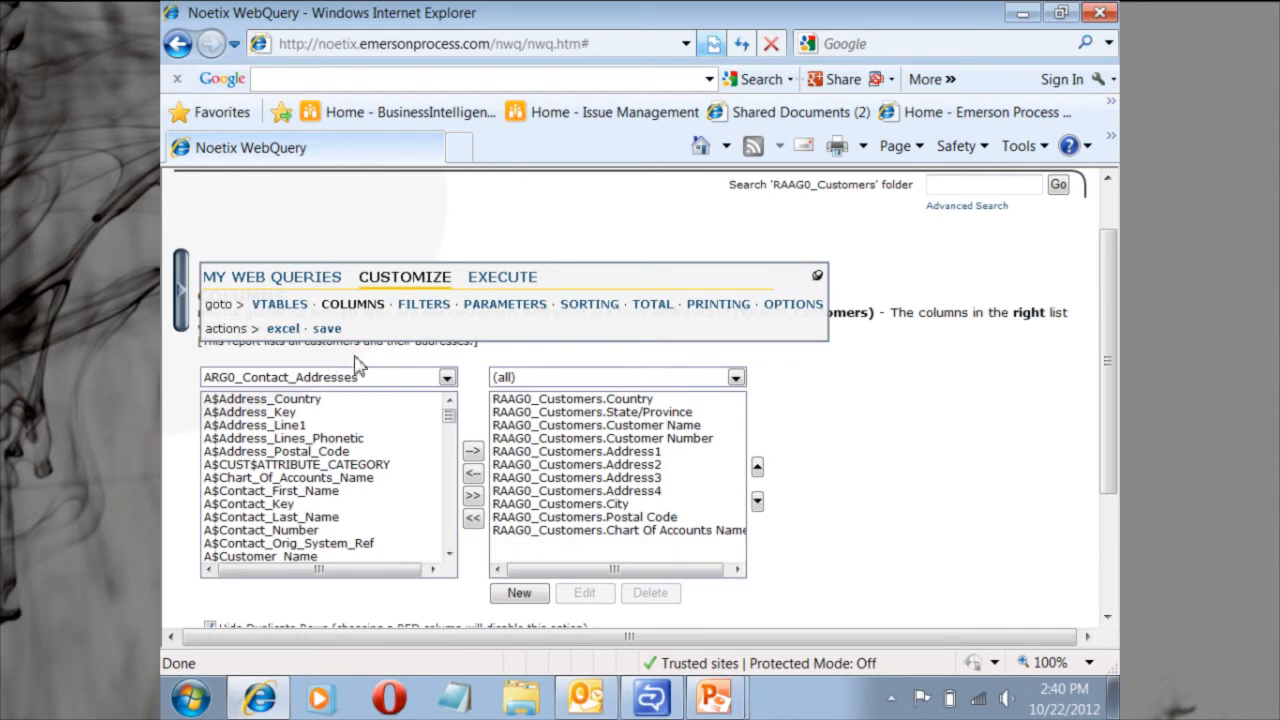
Add Address_Bill_To_Indicator from ARG0_Contact_Addresses to the query's displayed columns.
click(447, 379)
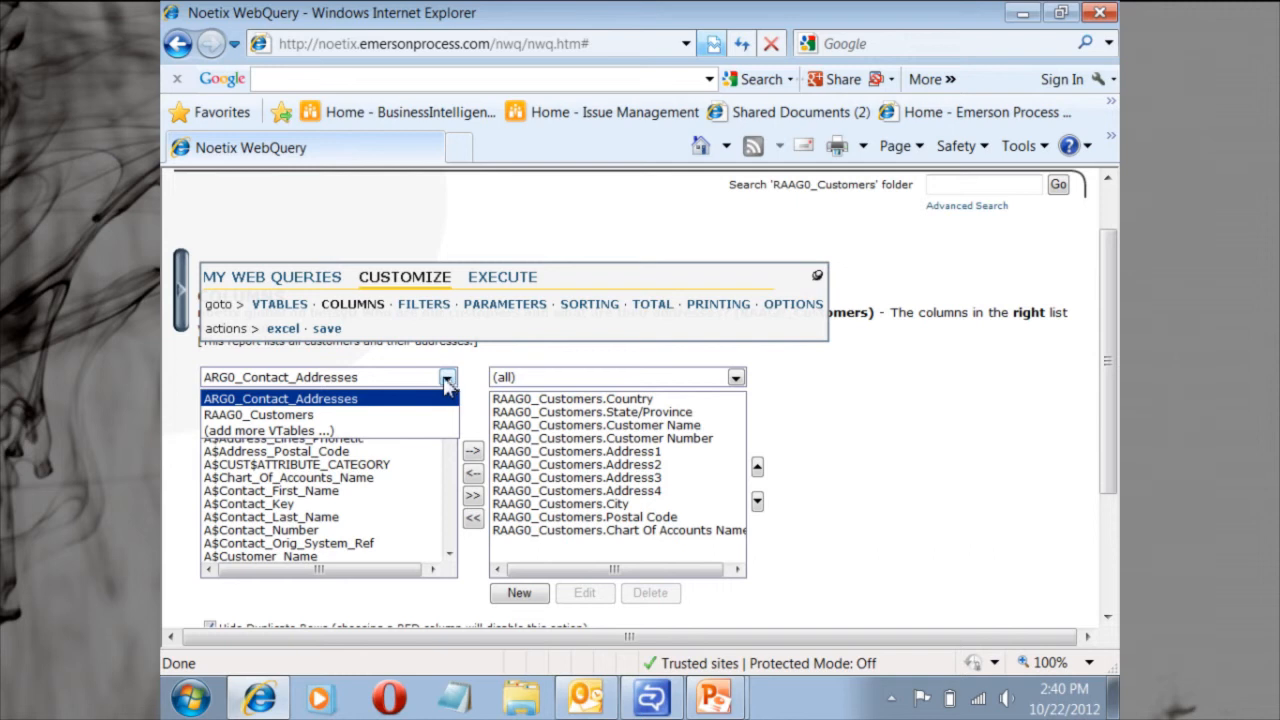
click(305, 405)
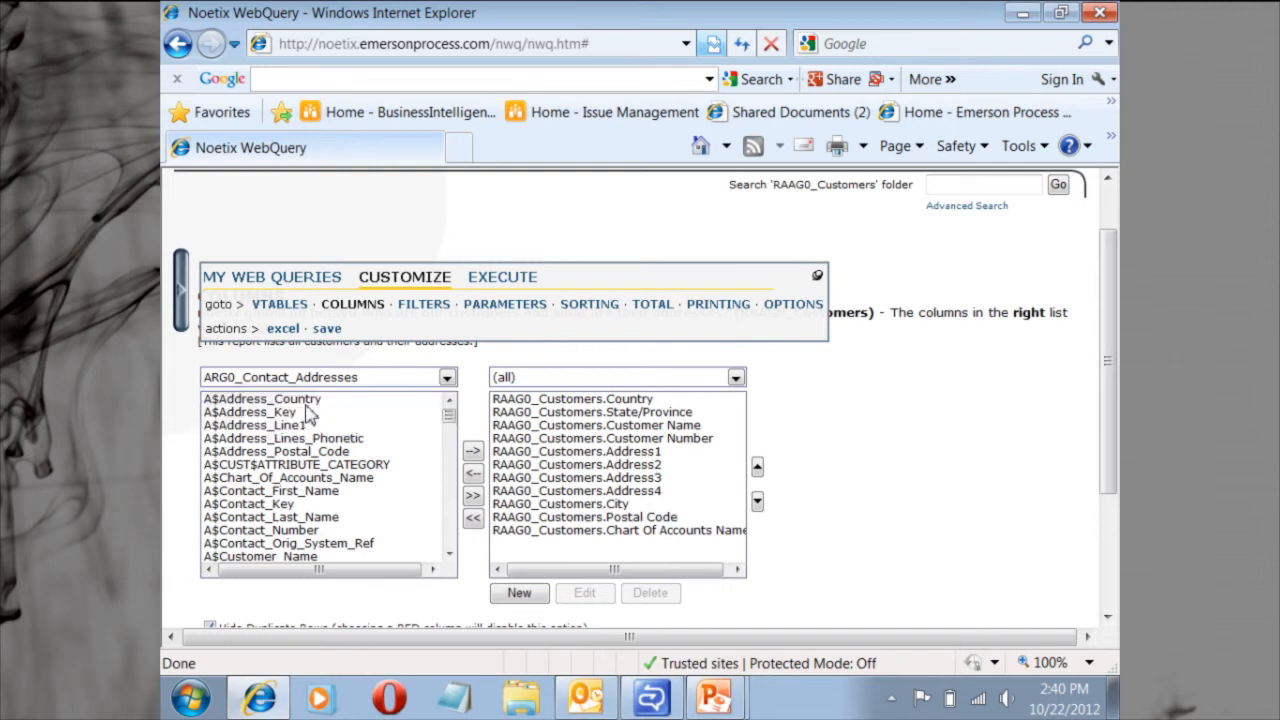
drag(450, 420, 450, 452)
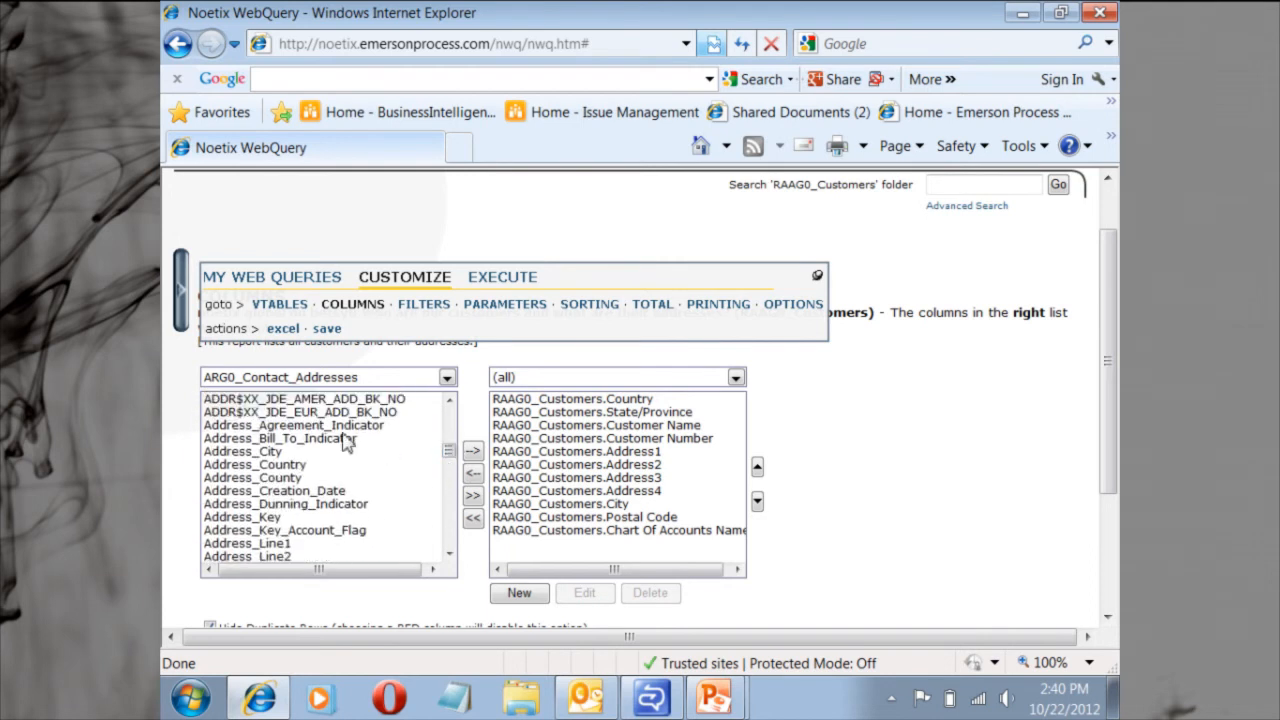
click(312, 440)
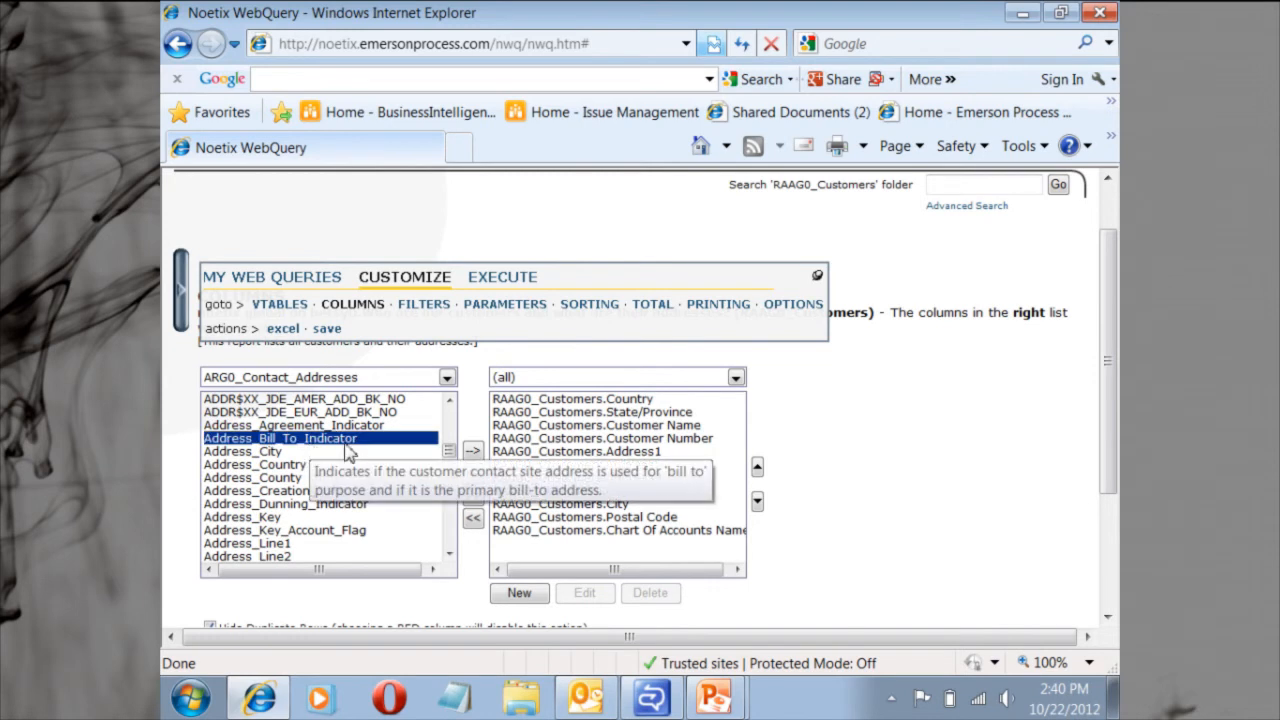
click(473, 453)
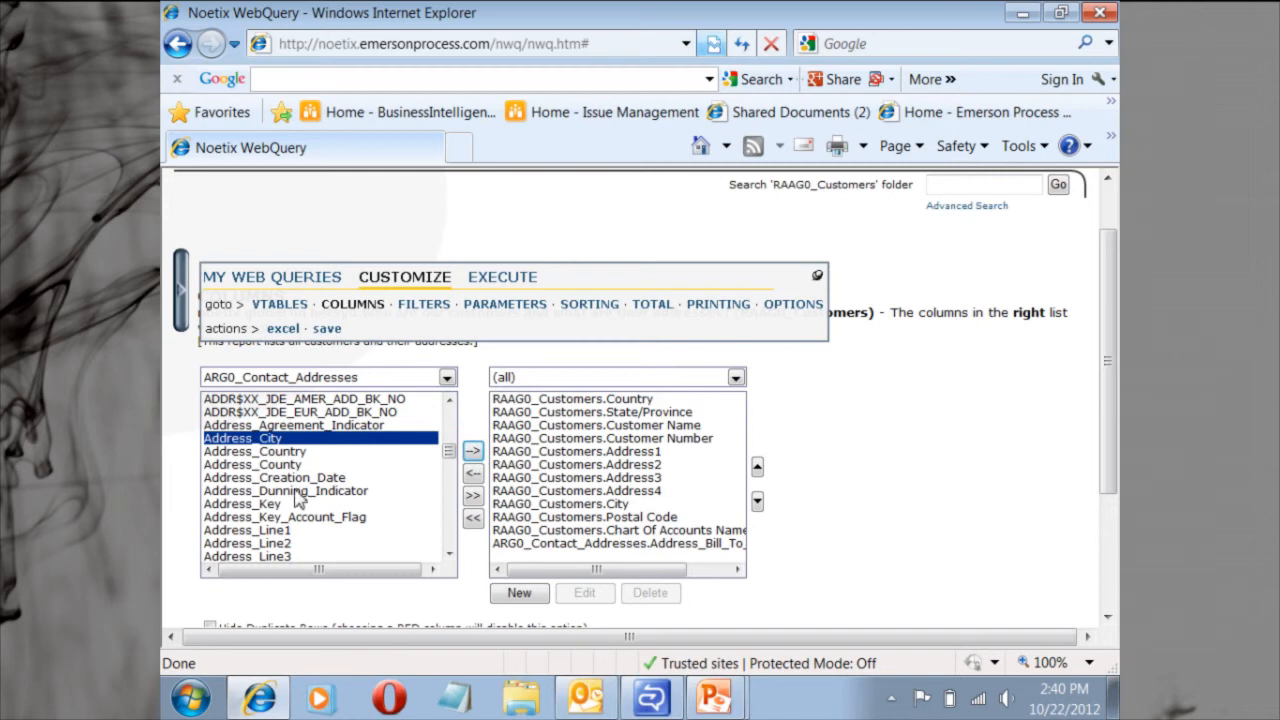
Add Address_Line1, Address_Line2, Address_Line3 and Address_City from ARG0_Contact_Addresses to the displayed columns.
click(279, 533)
click(473, 453)
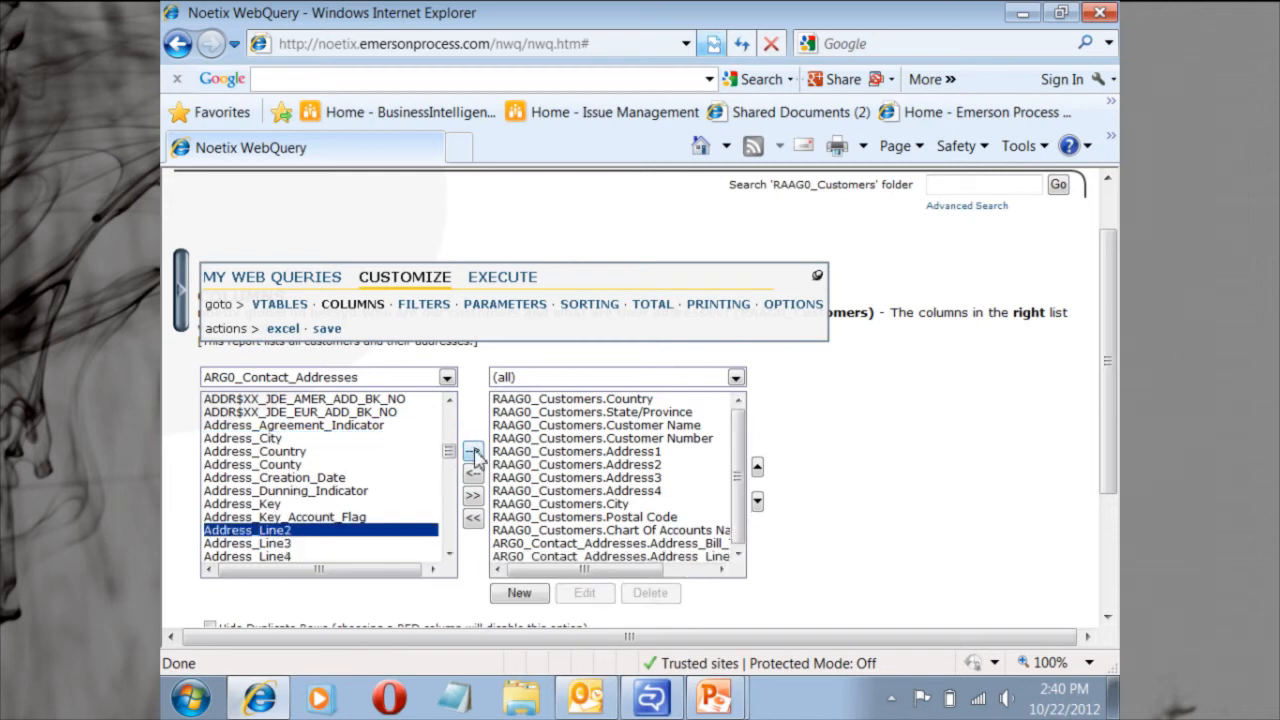
click(473, 453)
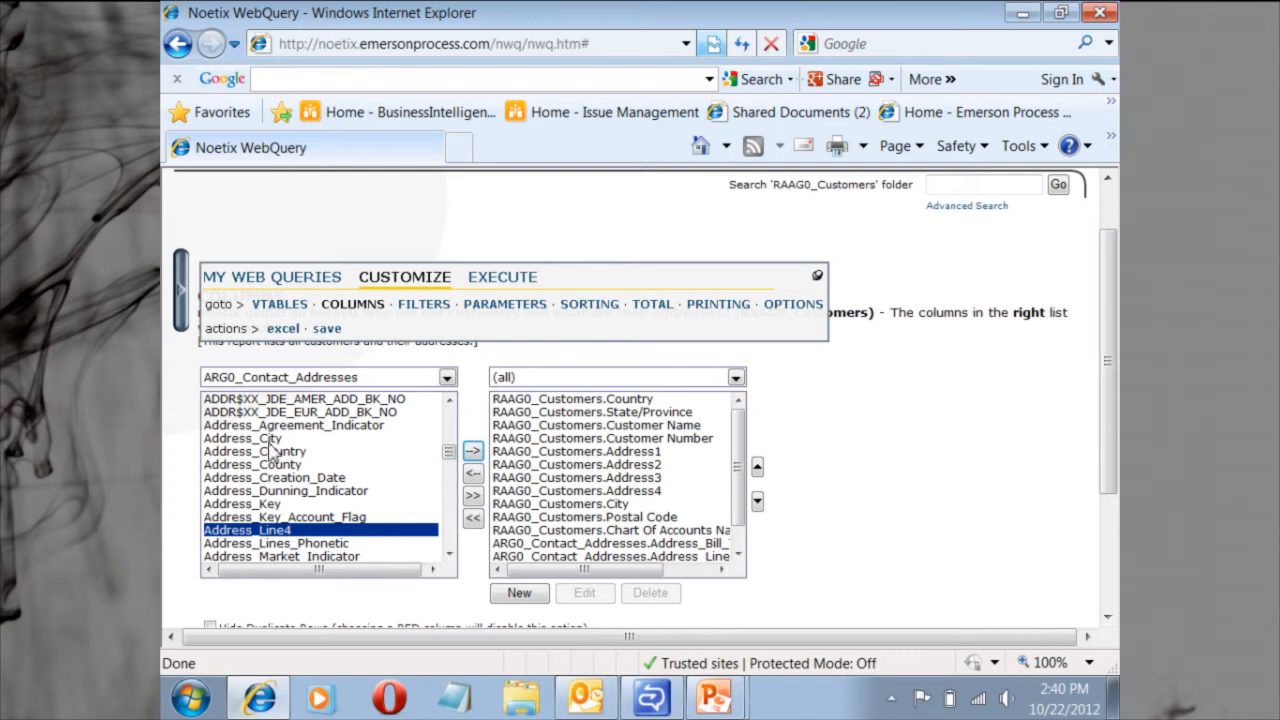
click(268, 440)
click(473, 451)
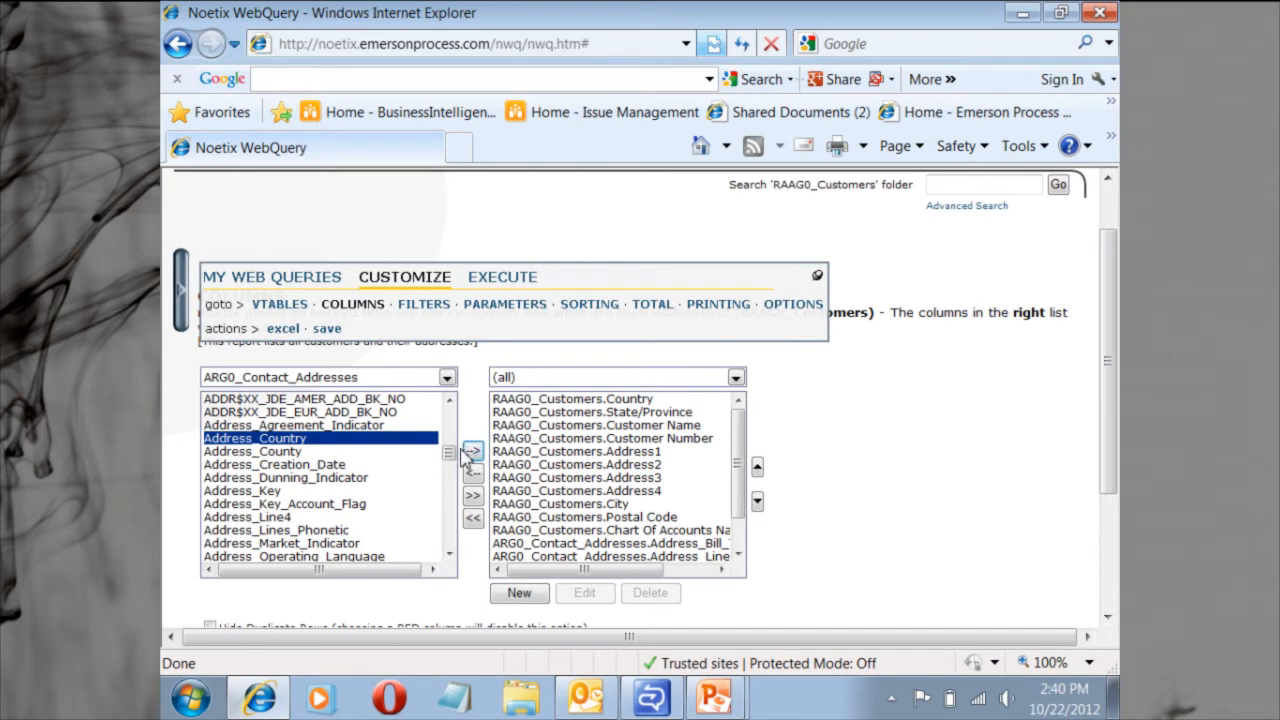
drag(449, 455, 456, 422)
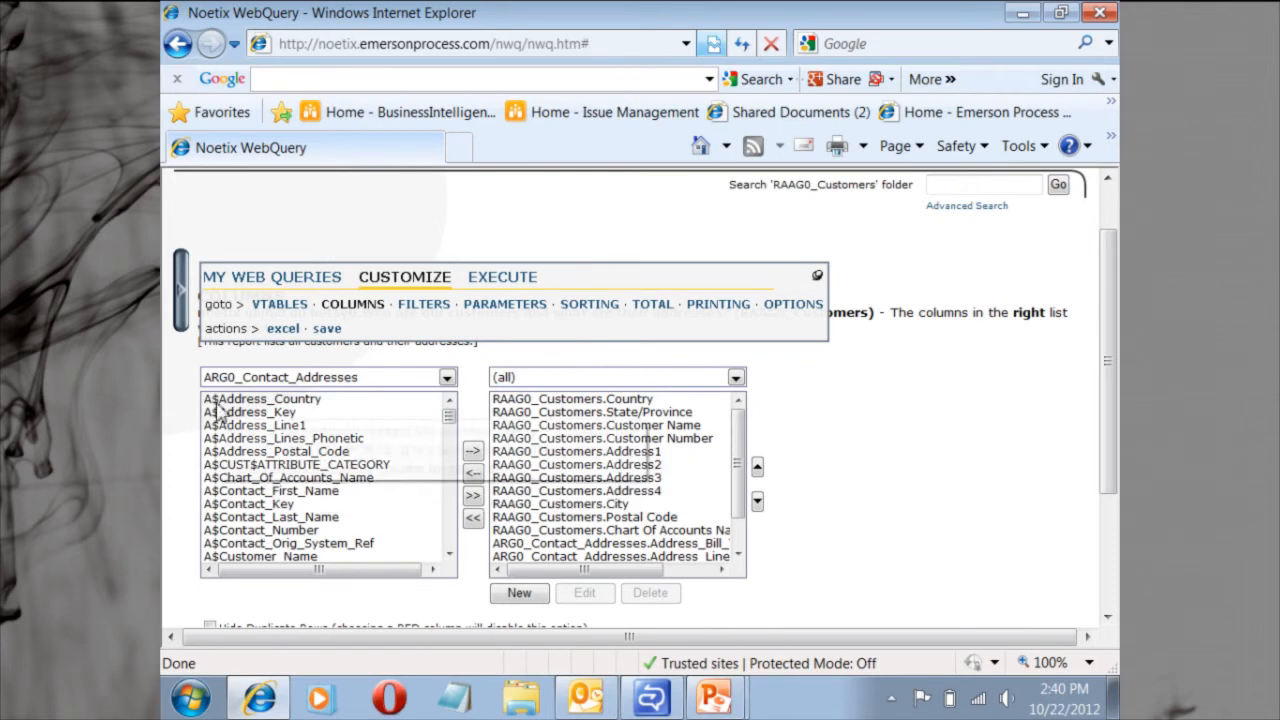
mouse_move(216, 410)
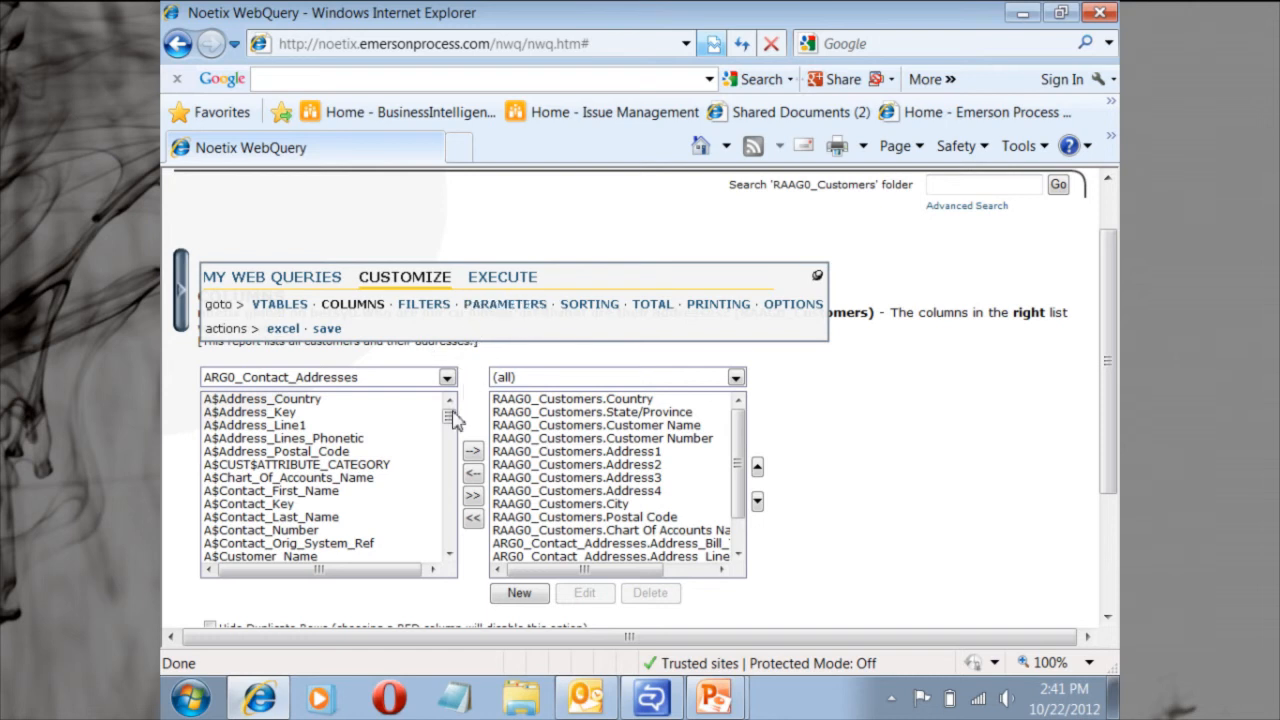
drag(450, 418, 447, 456)
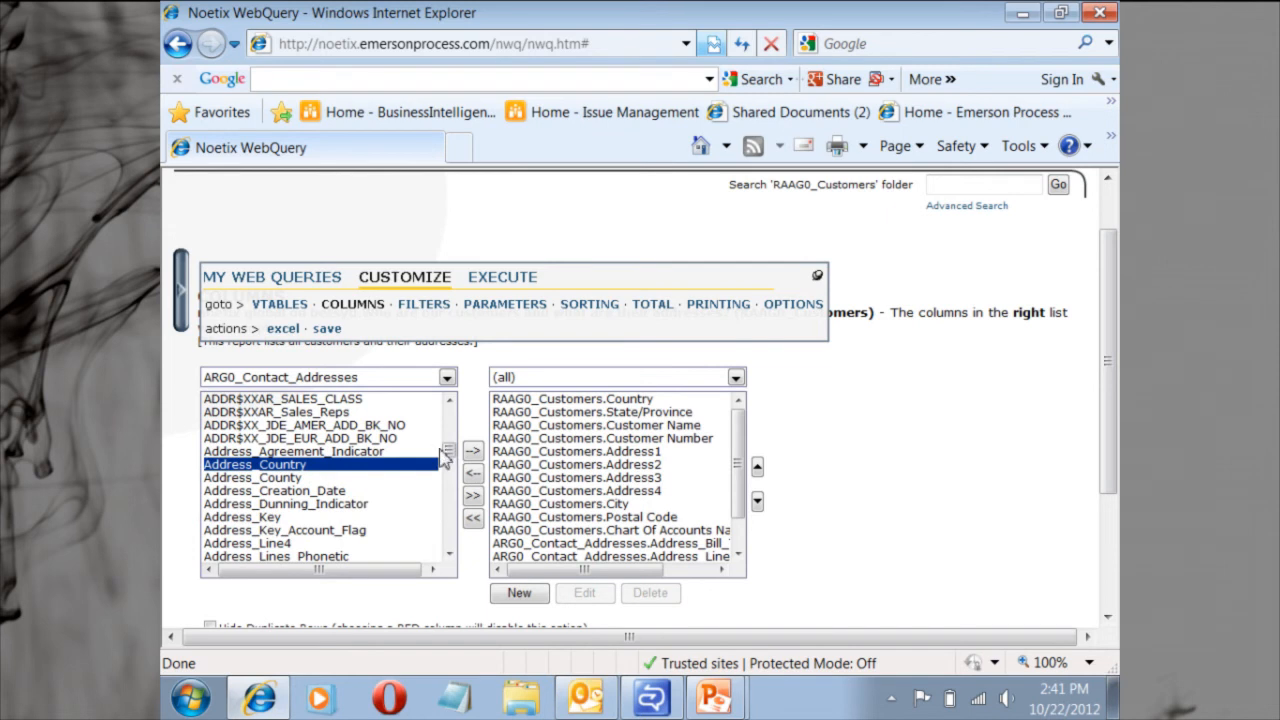